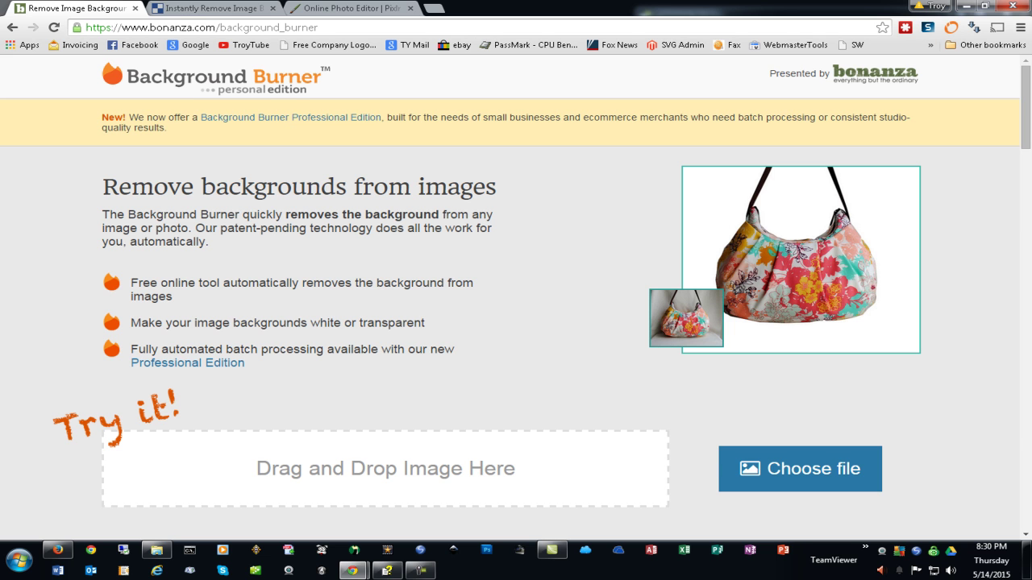
Upload the grassy portrait to Background Burner and view its automatic head-and-neck cut-out.
{"action": "left_click_drag", "start_coordinate": [516, 579], "coordinate": [458, 474]}
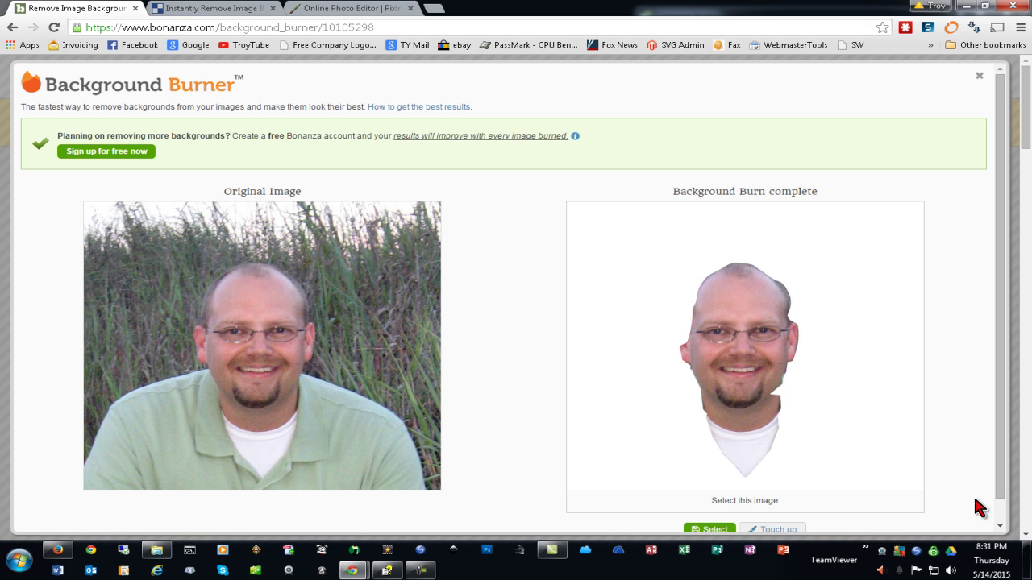
{"action": "scroll", "coordinate": [514, 435], "scroll_direction": "down", "scroll_amount": 1}
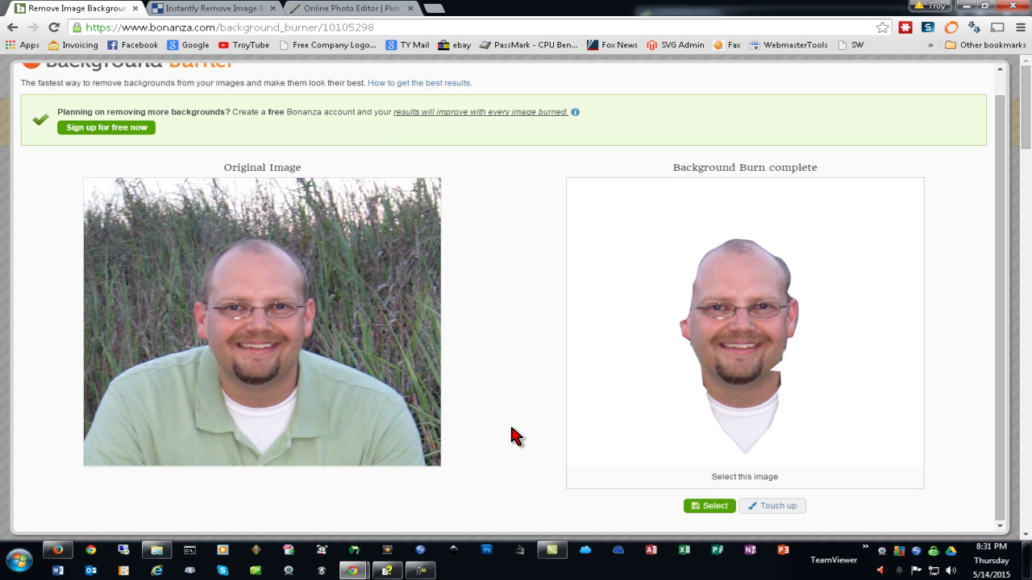
Open the touch-up editor and turn the subject outline off and back on.
{"action": "left_click", "coordinate": [775, 508]}
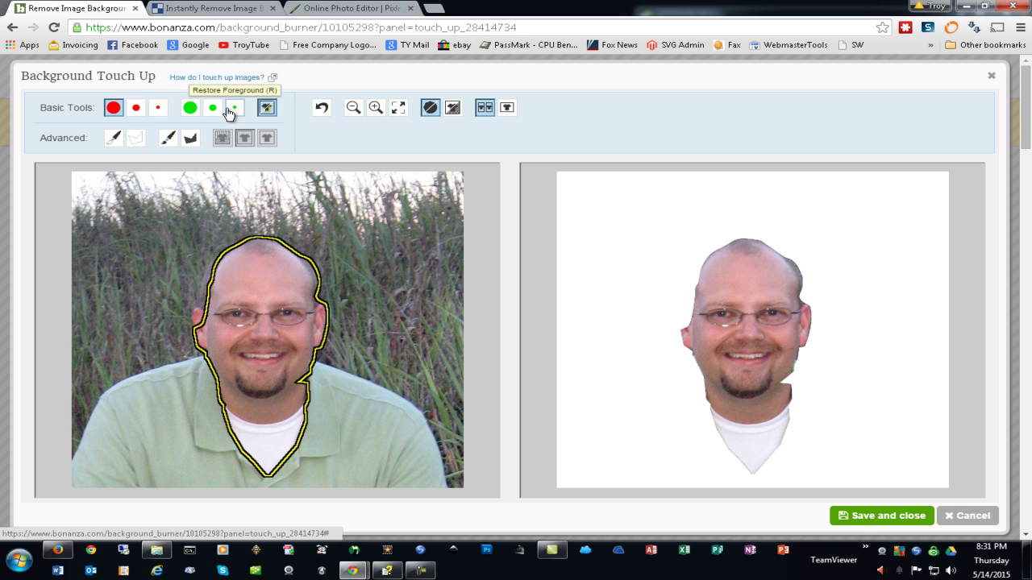
{"action": "left_click", "coordinate": [267, 108]}
{"action": "left_click", "coordinate": [267, 109]}
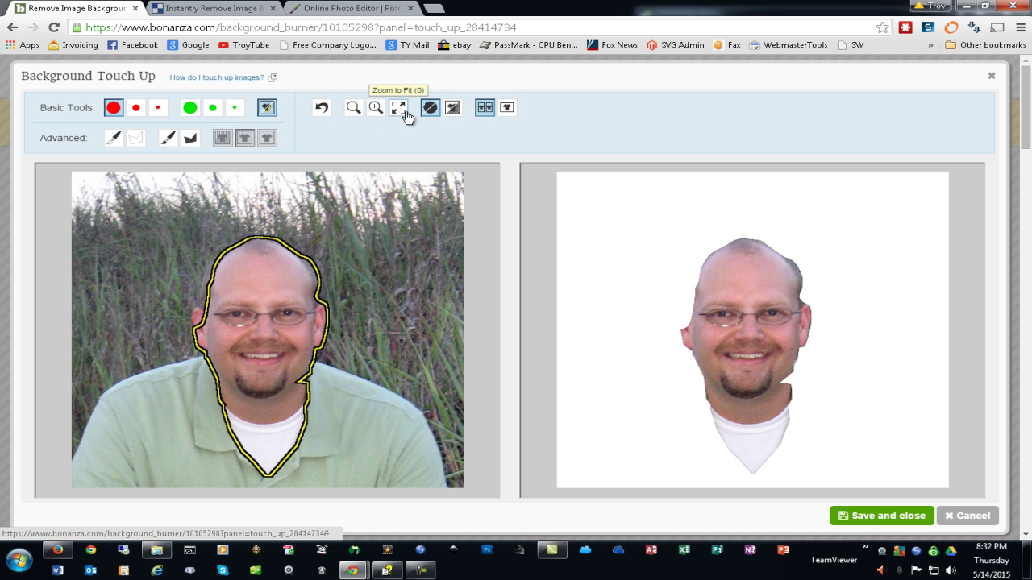
Try the checkerboard preview and One Column view, then restore the Two Columns layout.
{"action": "left_click", "coordinate": [452, 109]}
{"action": "left_click", "coordinate": [454, 113]}
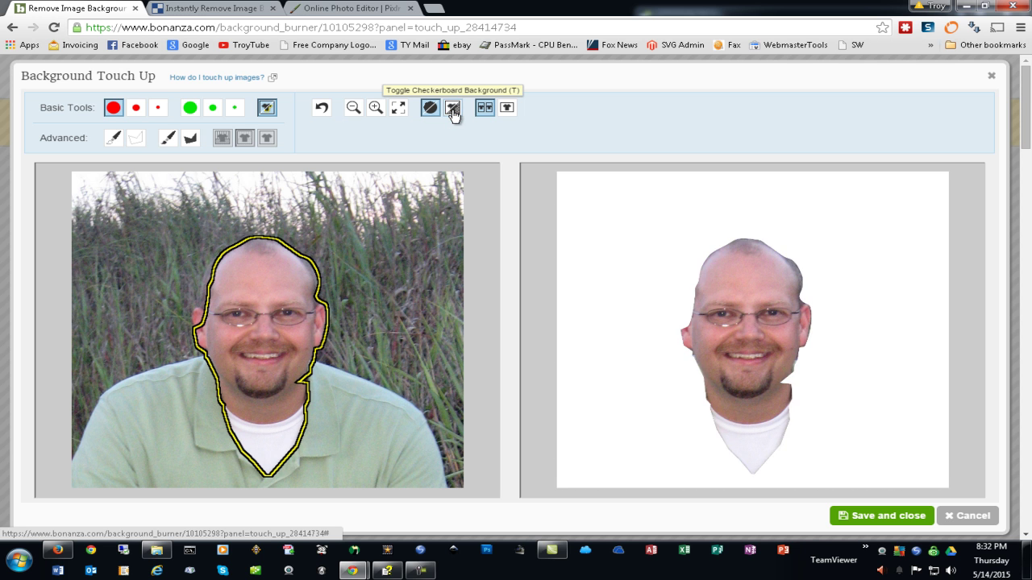
{"action": "left_click", "coordinate": [454, 114]}
{"action": "left_click", "coordinate": [454, 114]}
{"action": "left_click", "coordinate": [506, 110]}
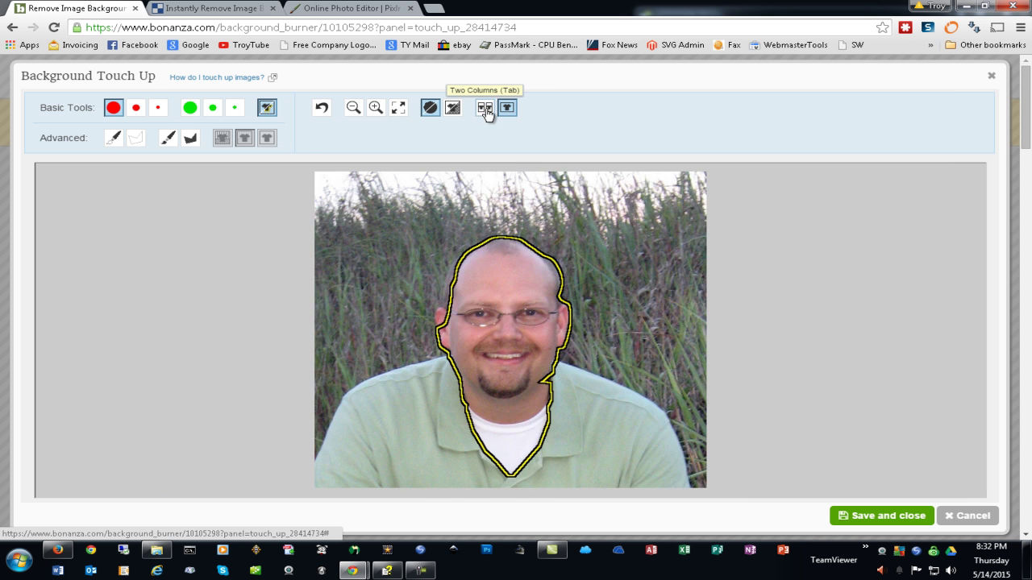
{"action": "left_click", "coordinate": [486, 111]}
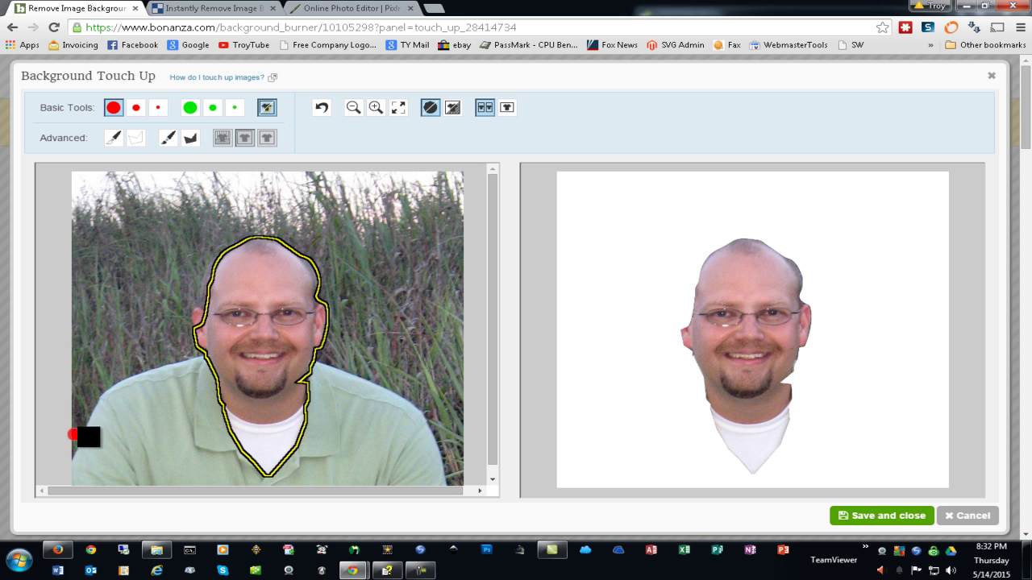
Mark the left grass as background and restore the top of the head as foreground.
{"action": "mouse_move", "coordinate": [89, 437]}
{"action": "left_mouse_down"}
{"action": "mouse_move", "coordinate": [103, 371]}
{"action": "mouse_move", "coordinate": [171, 352]}
{"action": "mouse_move", "coordinate": [180, 305]}
{"action": "mouse_move", "coordinate": [218, 241]}
{"action": "mouse_move", "coordinate": [283, 222]}
{"action": "mouse_move", "coordinate": [320, 239]}
{"action": "mouse_move", "coordinate": [344, 355]}
{"action": "mouse_move", "coordinate": [418, 396]}
{"action": "mouse_move", "coordinate": [464, 484]}
{"action": "left_mouse_up"}
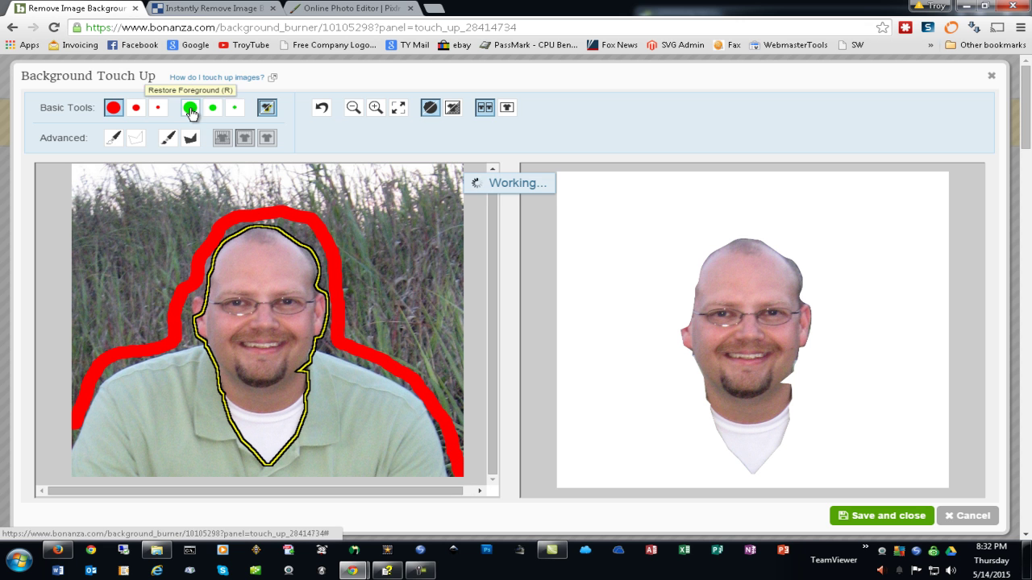
{"action": "left_click", "coordinate": [190, 108]}
{"action": "mouse_move", "coordinate": [318, 240]}
{"action": "left_mouse_down"}
{"action": "mouse_move", "coordinate": [265, 214]}
{"action": "mouse_move", "coordinate": [221, 233]}
{"action": "mouse_move", "coordinate": [187, 299]}
{"action": "mouse_move", "coordinate": [193, 341]}
{"action": "mouse_move", "coordinate": [81, 375]}
{"action": "mouse_move", "coordinate": [80, 422]}
{"action": "left_mouse_up"}
{"action": "left_click", "coordinate": [118, 143]}
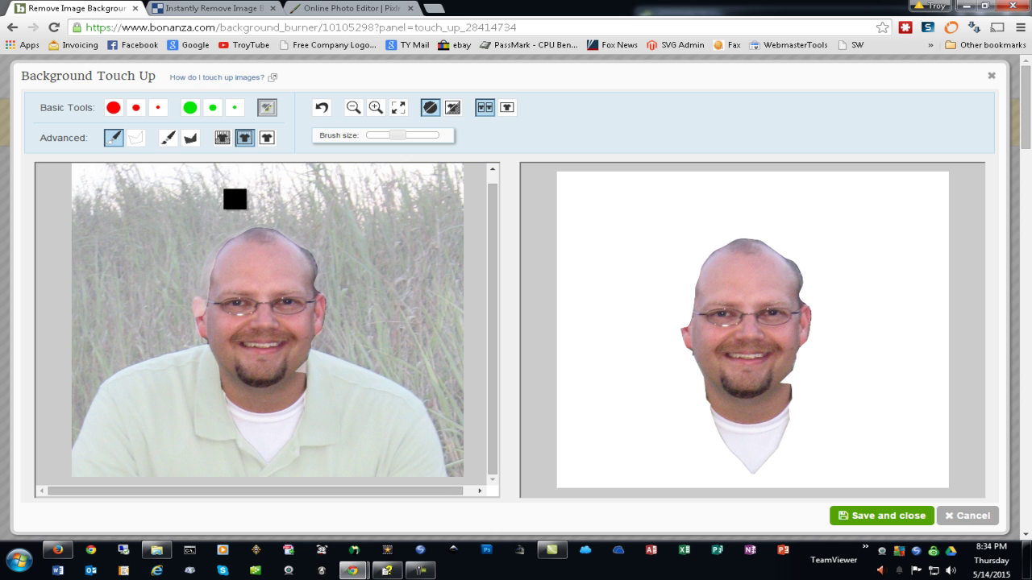
Paint both shoulder edges and the lower-left shirt back in with Brush Mask Restorer.
{"action": "left_click", "coordinate": [167, 141]}
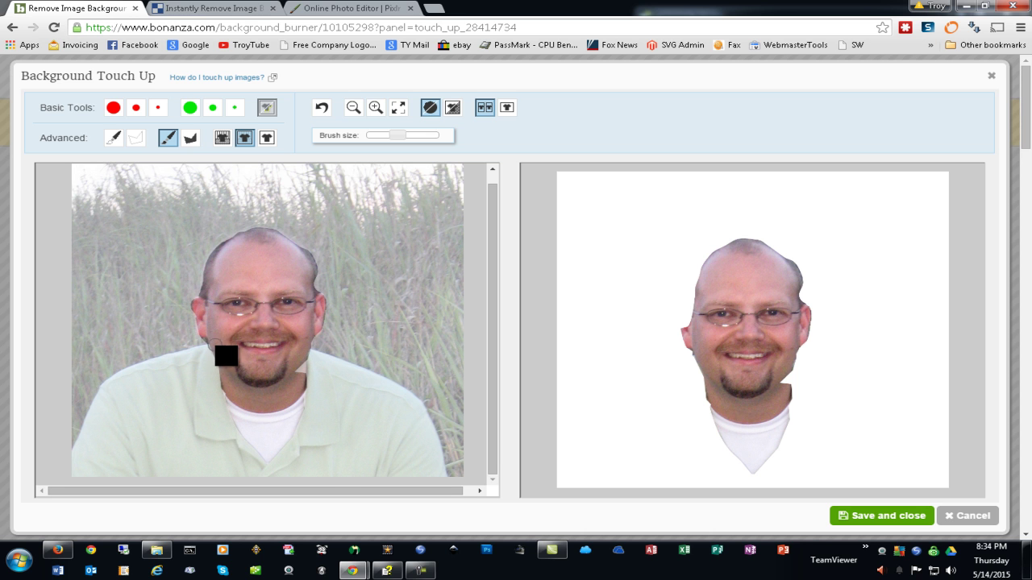
{"action": "mouse_move", "coordinate": [181, 353]}
{"action": "left_mouse_down"}
{"action": "mouse_move", "coordinate": [148, 361]}
{"action": "mouse_move", "coordinate": [97, 410]}
{"action": "mouse_move", "coordinate": [76, 454]}
{"action": "mouse_move", "coordinate": [85, 488]}
{"action": "left_mouse_up"}
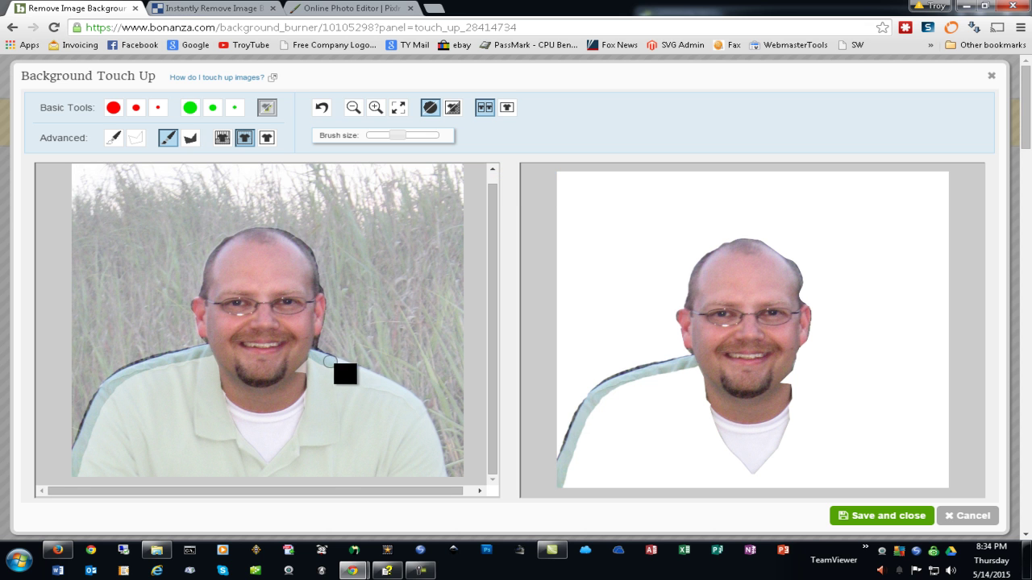
{"action": "mouse_move", "coordinate": [370, 381]}
{"action": "left_mouse_down"}
{"action": "mouse_move", "coordinate": [423, 426]}
{"action": "mouse_move", "coordinate": [442, 476]}
{"action": "mouse_move", "coordinate": [433, 425]}
{"action": "mouse_move", "coordinate": [417, 403]}
{"action": "mouse_move", "coordinate": [312, 361]}
{"action": "left_mouse_up"}
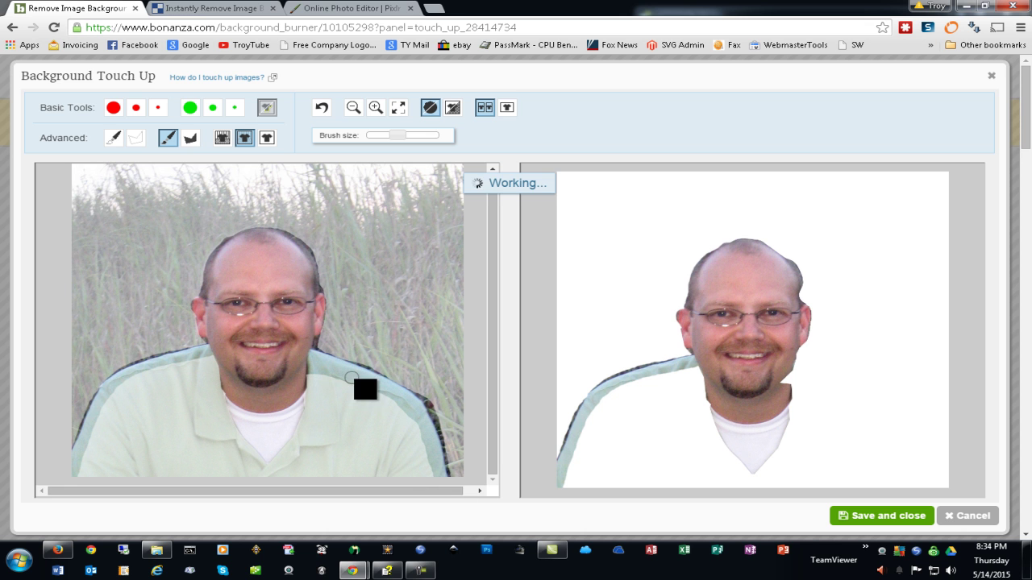
{"action": "mouse_move", "coordinate": [413, 441]}
{"action": "left_mouse_down"}
{"action": "mouse_move", "coordinate": [431, 480]}
{"action": "mouse_move", "coordinate": [392, 399]}
{"action": "mouse_move", "coordinate": [422, 459]}
{"action": "mouse_move", "coordinate": [412, 428]}
{"action": "mouse_move", "coordinate": [306, 377]}
{"action": "mouse_move", "coordinate": [375, 400]}
{"action": "mouse_move", "coordinate": [414, 478]}
{"action": "mouse_move", "coordinate": [394, 429]}
{"action": "mouse_move", "coordinate": [321, 394]}
{"action": "mouse_move", "coordinate": [336, 392]}
{"action": "mouse_move", "coordinate": [406, 476]}
{"action": "mouse_move", "coordinate": [380, 436]}
{"action": "mouse_move", "coordinate": [346, 413]}
{"action": "mouse_move", "coordinate": [384, 429]}
{"action": "mouse_move", "coordinate": [395, 446]}
{"action": "mouse_move", "coordinate": [305, 420]}
{"action": "mouse_move", "coordinate": [284, 373]}
{"action": "left_mouse_up"}
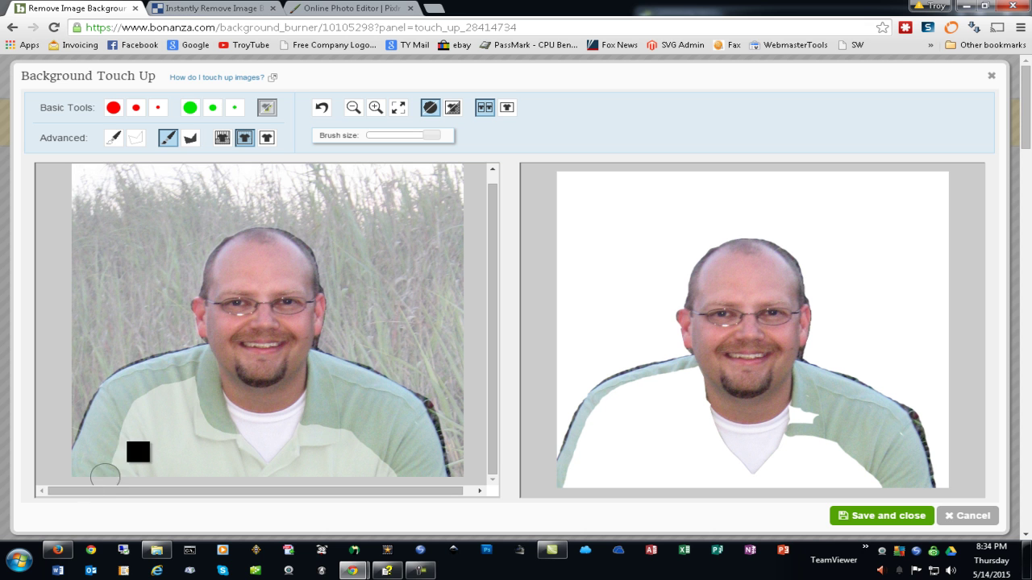
{"action": "mouse_move", "coordinate": [105, 475]}
{"action": "left_mouse_down"}
{"action": "mouse_move", "coordinate": [166, 408]}
{"action": "mouse_move", "coordinate": [196, 394]}
{"action": "mouse_move", "coordinate": [179, 382]}
{"action": "mouse_move", "coordinate": [128, 417]}
{"action": "mouse_move", "coordinate": [143, 444]}
{"action": "mouse_move", "coordinate": [188, 444]}
{"action": "mouse_move", "coordinate": [162, 458]}
{"action": "mouse_move", "coordinate": [211, 442]}
{"action": "mouse_move", "coordinate": [182, 454]}
{"action": "mouse_move", "coordinate": [389, 477]}
{"action": "mouse_move", "coordinate": [333, 463]}
{"action": "mouse_move", "coordinate": [318, 432]}
{"action": "mouse_move", "coordinate": [268, 435]}
{"action": "left_mouse_up"}
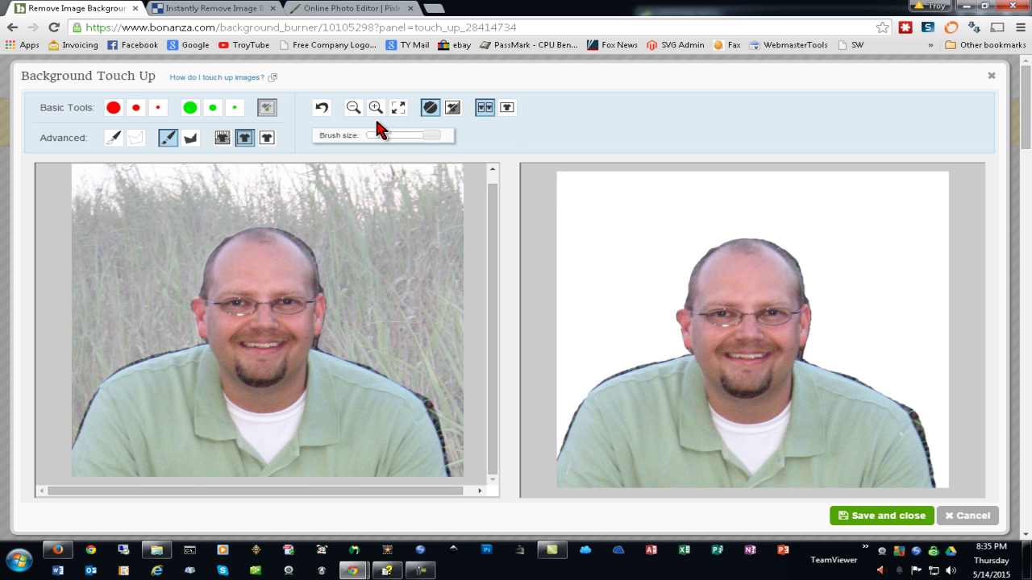
Zoom in and erase the grass beside the right neck and shoulder with Brush Mask Eraser.
{"action": "left_click", "coordinate": [373, 108]}
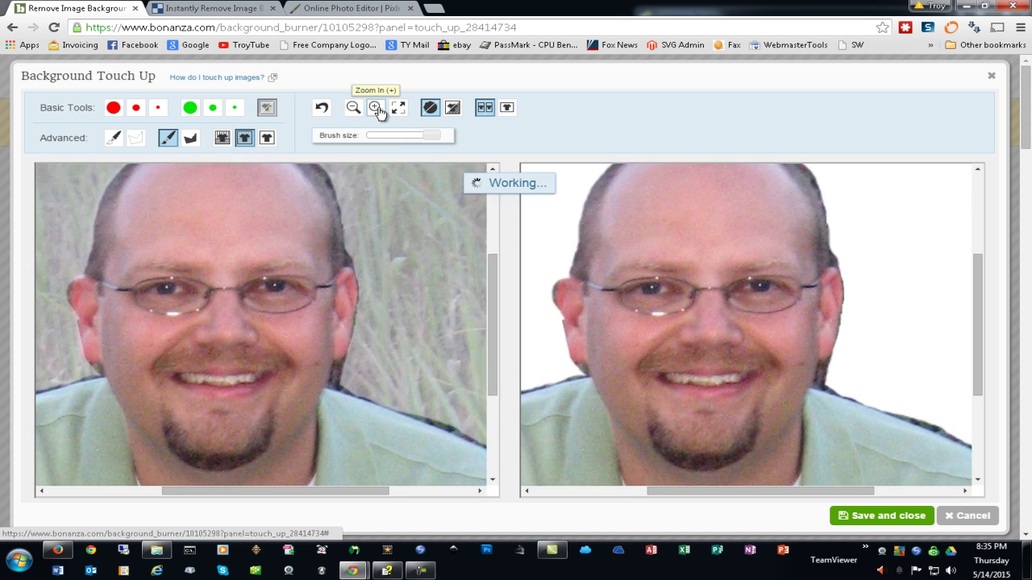
{"action": "left_click", "coordinate": [117, 140]}
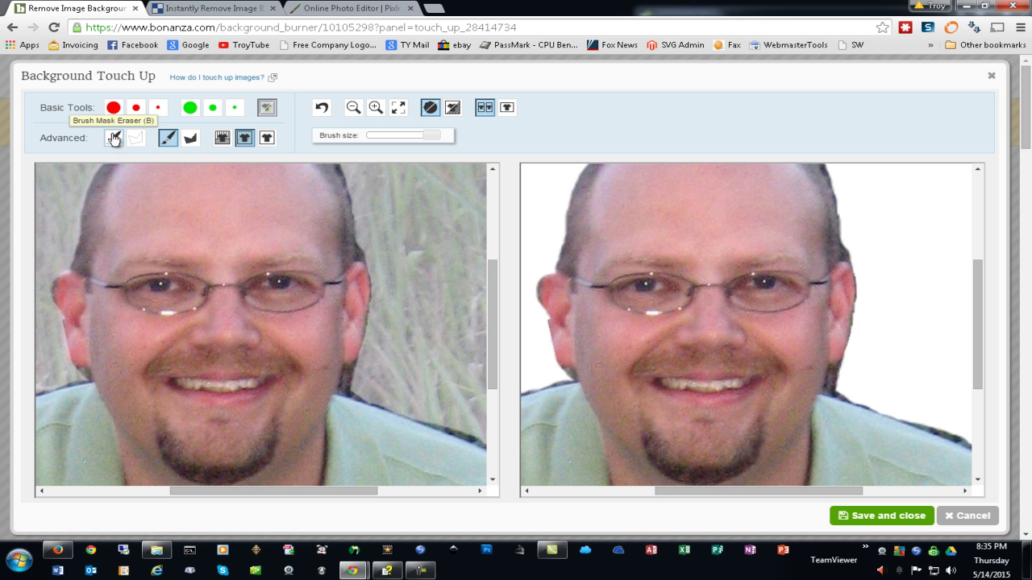
{"action": "mouse_move", "coordinate": [370, 244]}
{"action": "left_mouse_down"}
{"action": "mouse_move", "coordinate": [385, 325]}
{"action": "mouse_move", "coordinate": [357, 383]}
{"action": "mouse_move", "coordinate": [432, 408]}
{"action": "left_mouse_up"}
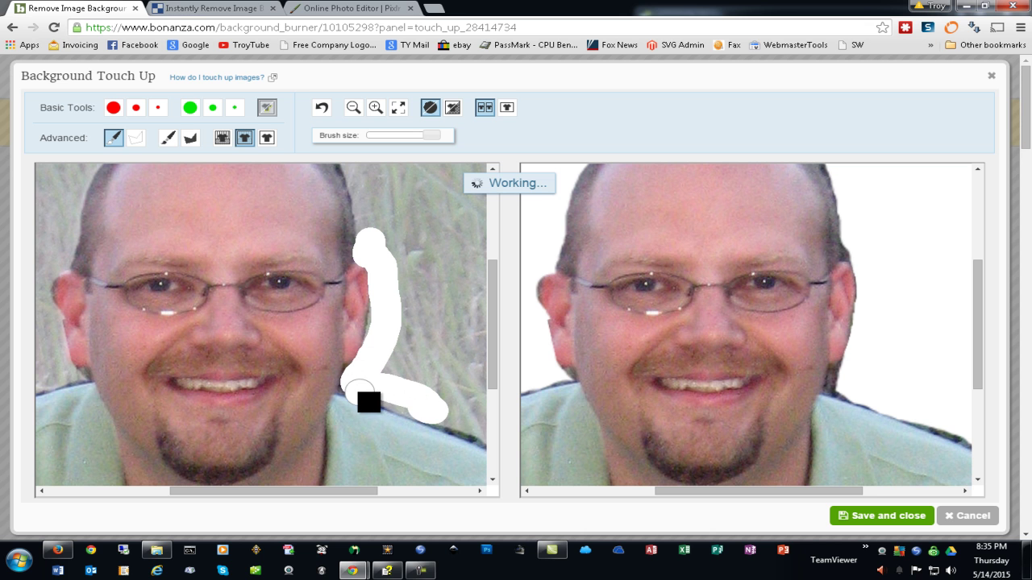
{"action": "left_click_drag", "start_coordinate": [352, 389], "coordinate": [490, 441]}
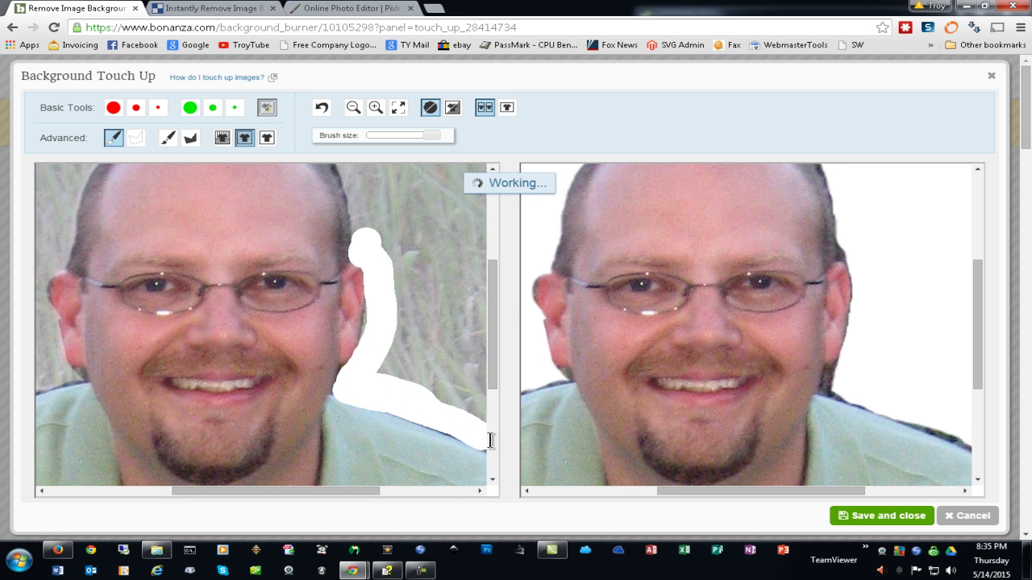
{"action": "left_click_drag", "start_coordinate": [380, 491], "coordinate": [460, 491]}
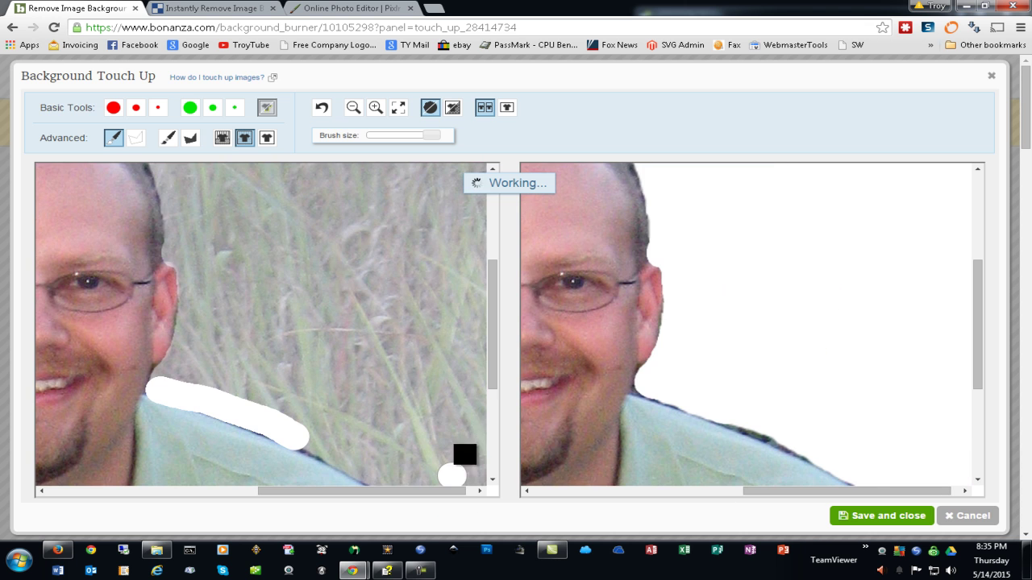
{"action": "left_click_drag", "start_coordinate": [494, 380], "coordinate": [492, 441]}
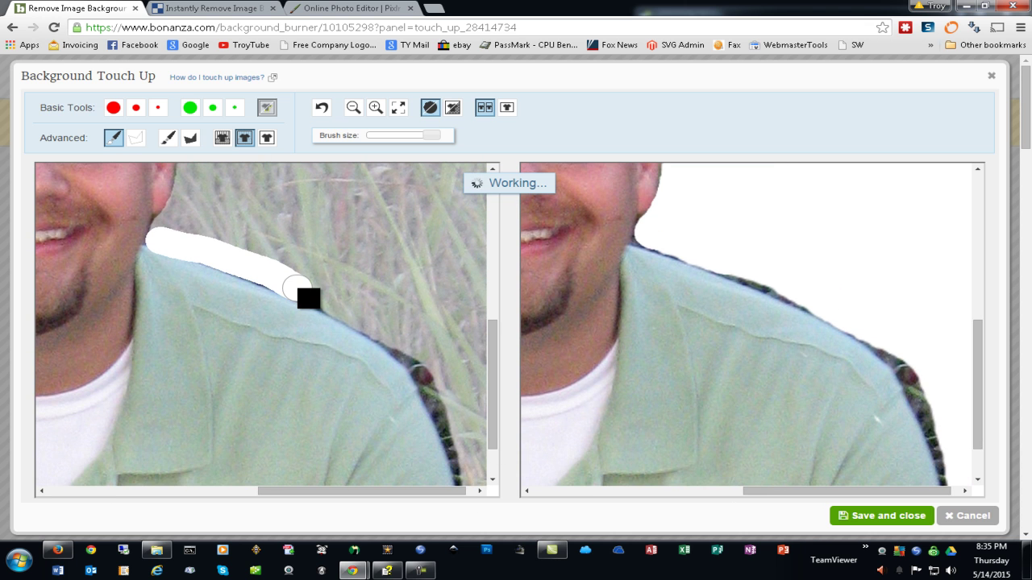
{"action": "mouse_move", "coordinate": [309, 298]}
{"action": "left_mouse_down"}
{"action": "mouse_move", "coordinate": [371, 321]}
{"action": "mouse_move", "coordinate": [406, 356]}
{"action": "mouse_move", "coordinate": [467, 492]}
{"action": "mouse_move", "coordinate": [454, 355]}
{"action": "left_mouse_up"}
{"action": "scroll", "coordinate": [460, 472], "scroll_direction": "down", "scroll_amount": 1}
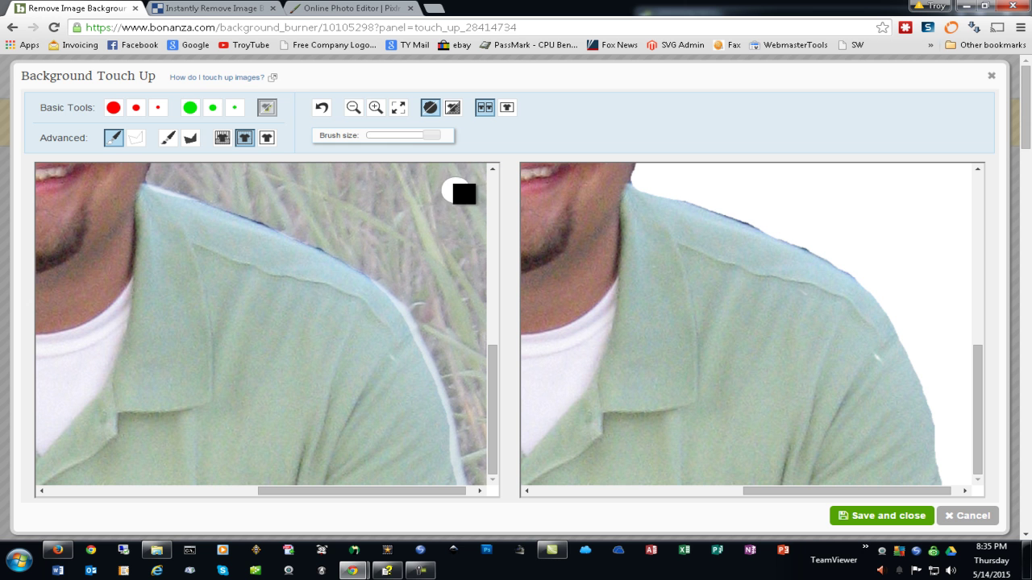
{"action": "left_click", "coordinate": [397, 110]}
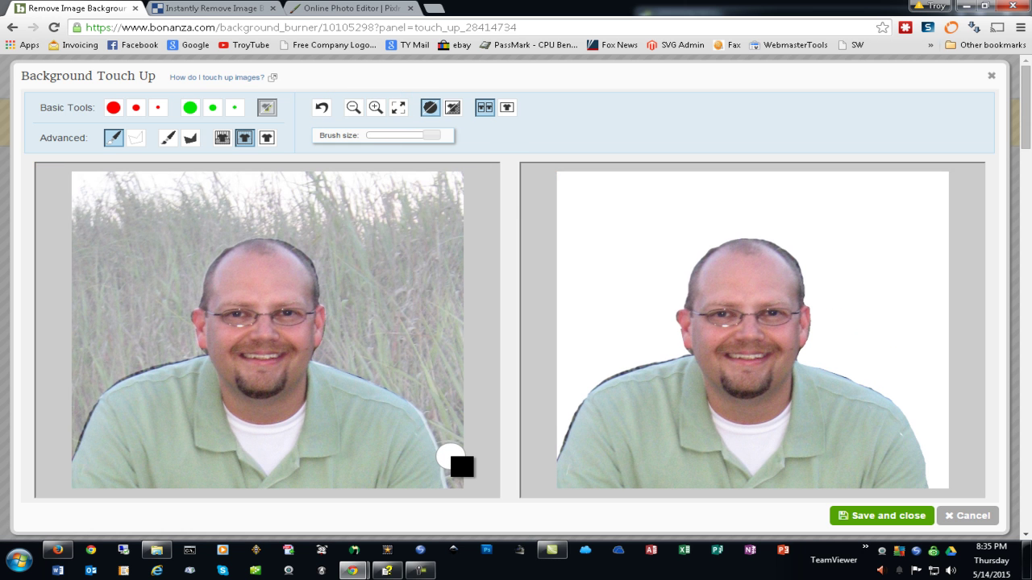
Check the cut-out on a checkerboard, save the touch-ups, and go to Clipping Magic.
{"action": "left_click", "coordinate": [453, 110]}
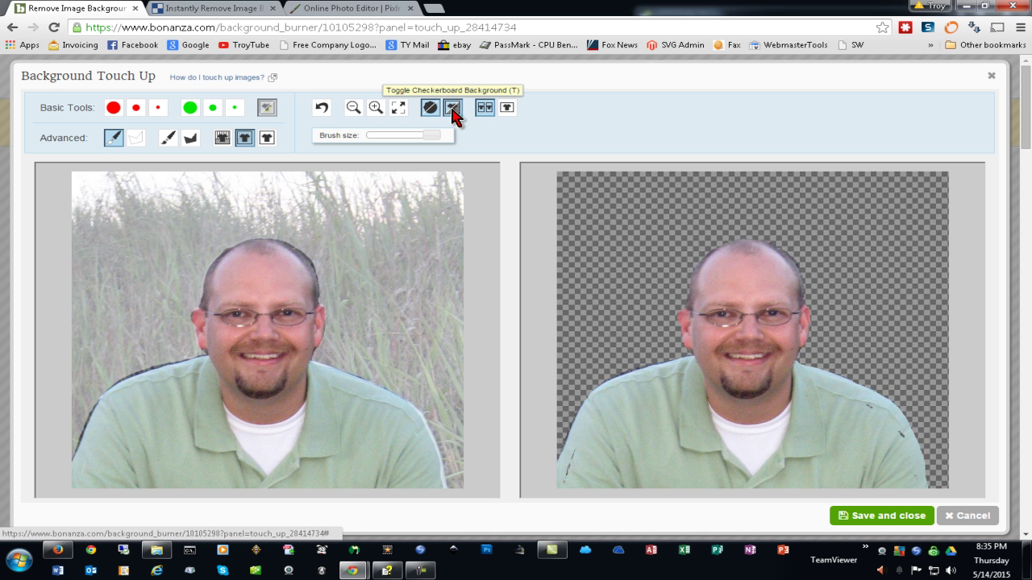
{"action": "left_click", "coordinate": [453, 110]}
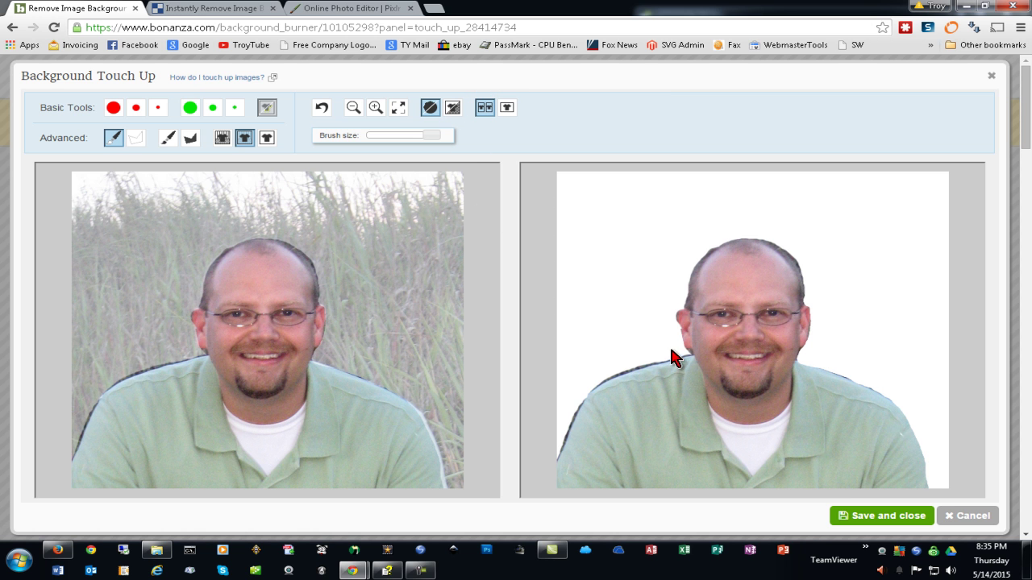
{"action": "left_click", "coordinate": [887, 516]}
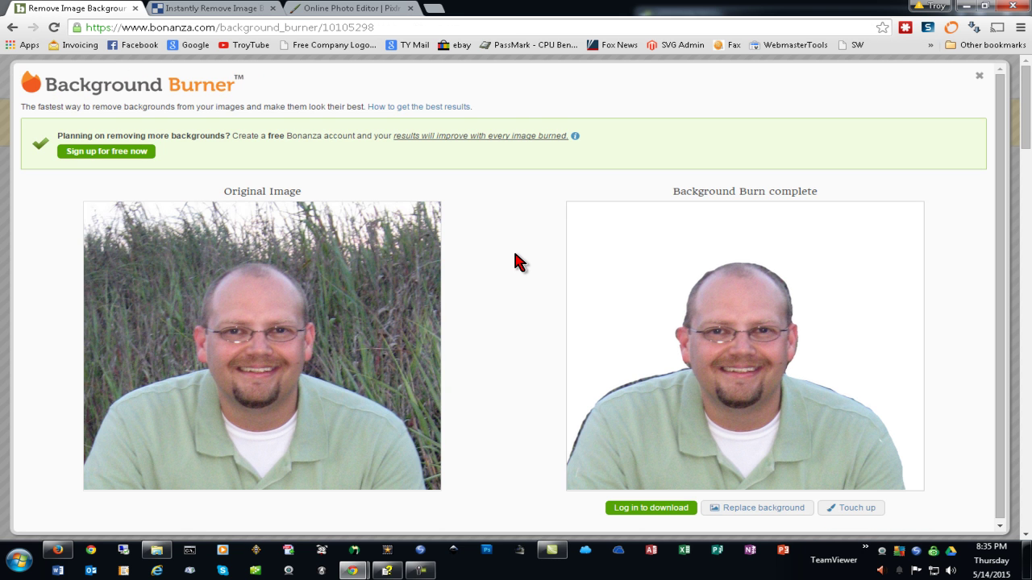
{"action": "left_click", "coordinate": [112, 151]}
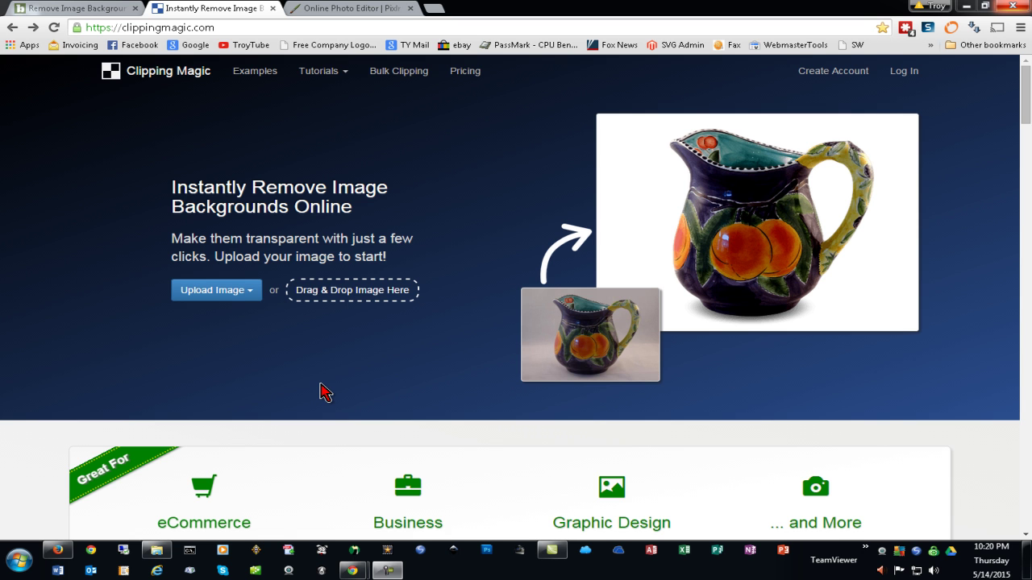
Upload the IMG_0400.jpg portrait to Clipping Magic by dragging it onto the page.
{"action": "left_click_drag", "start_coordinate": [322, 393], "coordinate": [365, 294]}
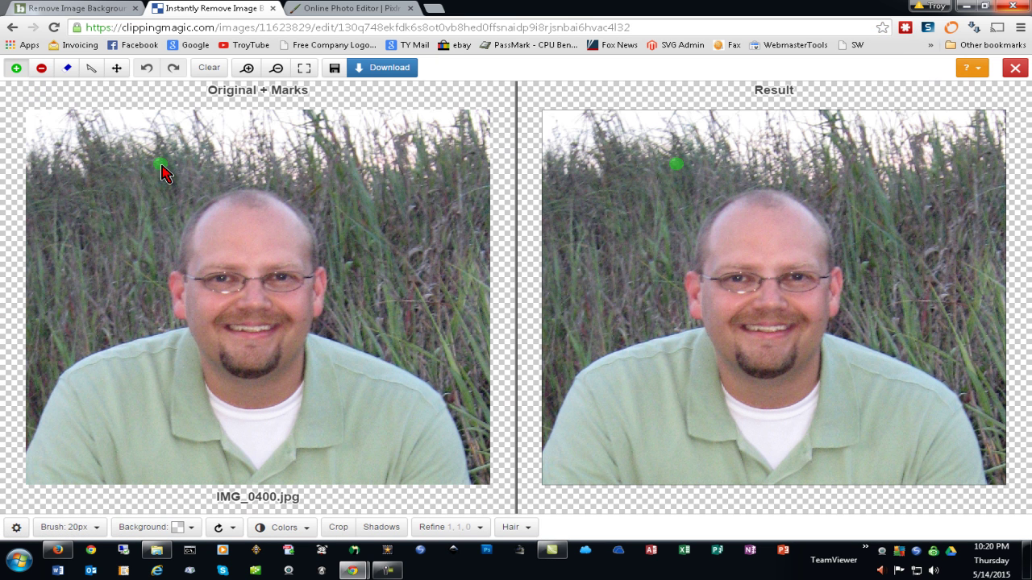
Undo a stray foreground mark in the grass and close the colour adjustments again.
{"action": "left_click", "coordinate": [460, 166]}
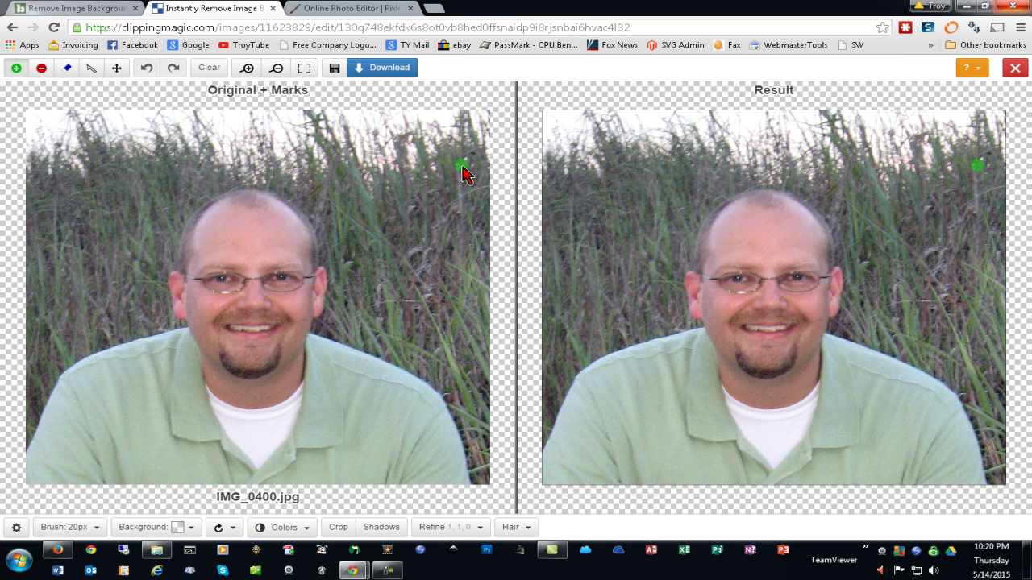
{"action": "key", "text": "ctrl+z"}
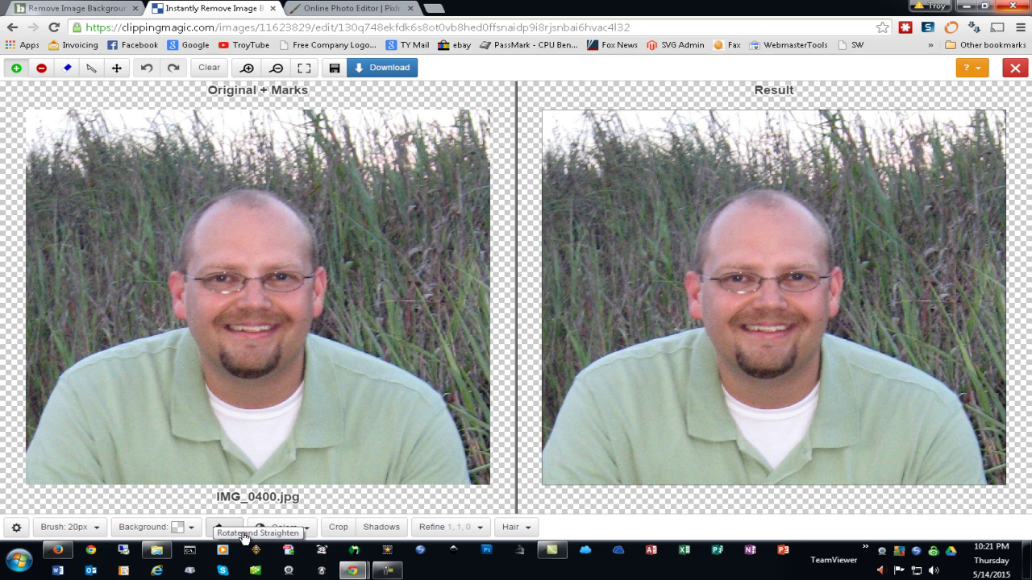
{"action": "left_click", "coordinate": [303, 530]}
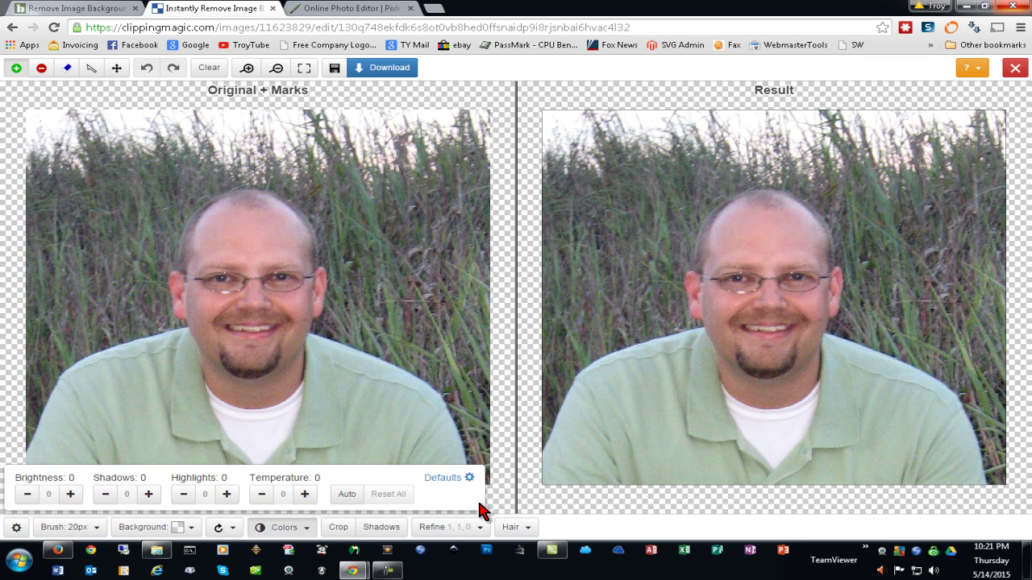
{"action": "left_click", "coordinate": [267, 535]}
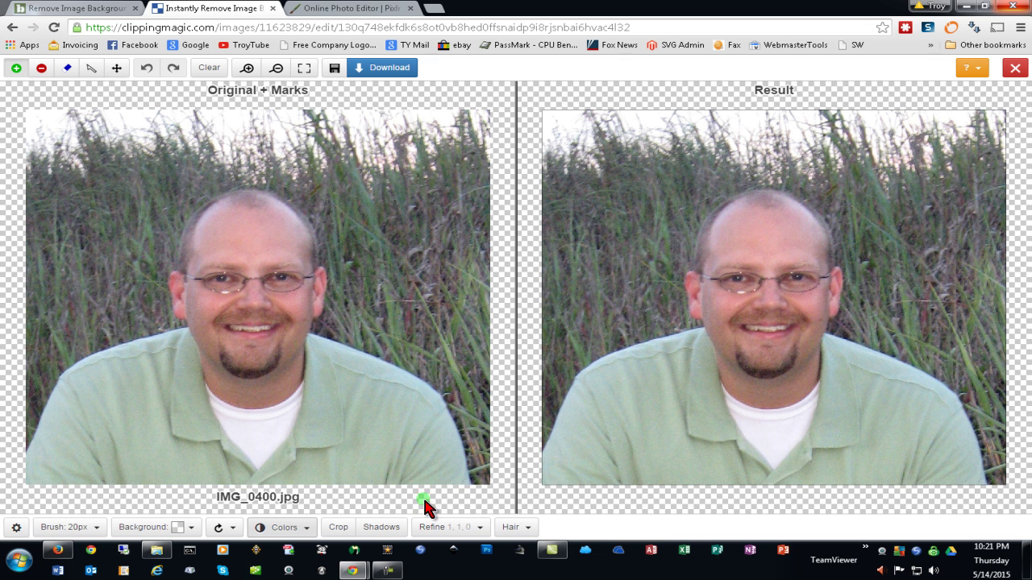
Mark the image's top-left edge, dismiss the manual-cut warning, and select the red Background Brush.
{"action": "left_click", "coordinate": [32, 169]}
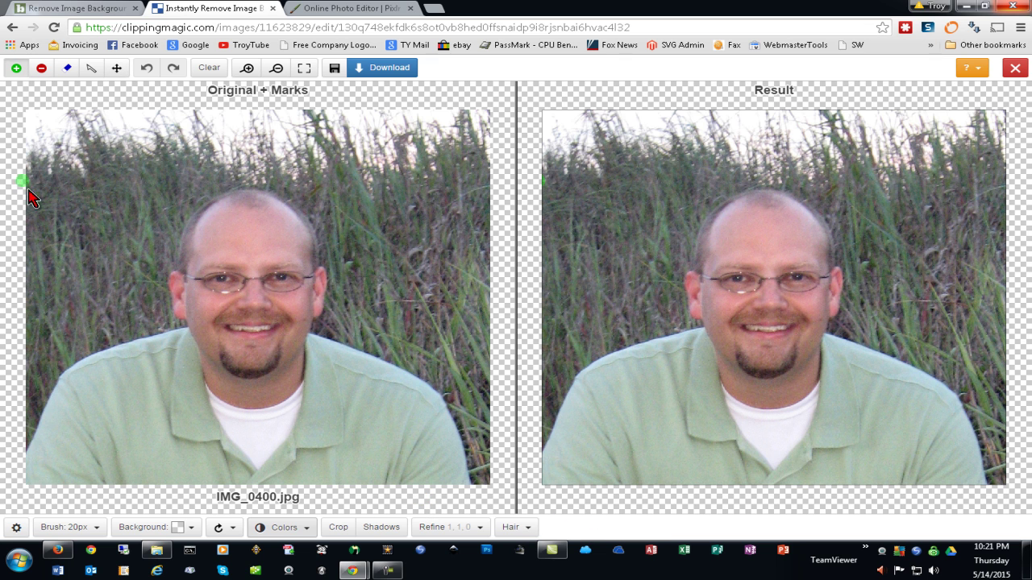
{"action": "left_click", "coordinate": [91, 67]}
{"action": "left_click", "coordinate": [229, 139]}
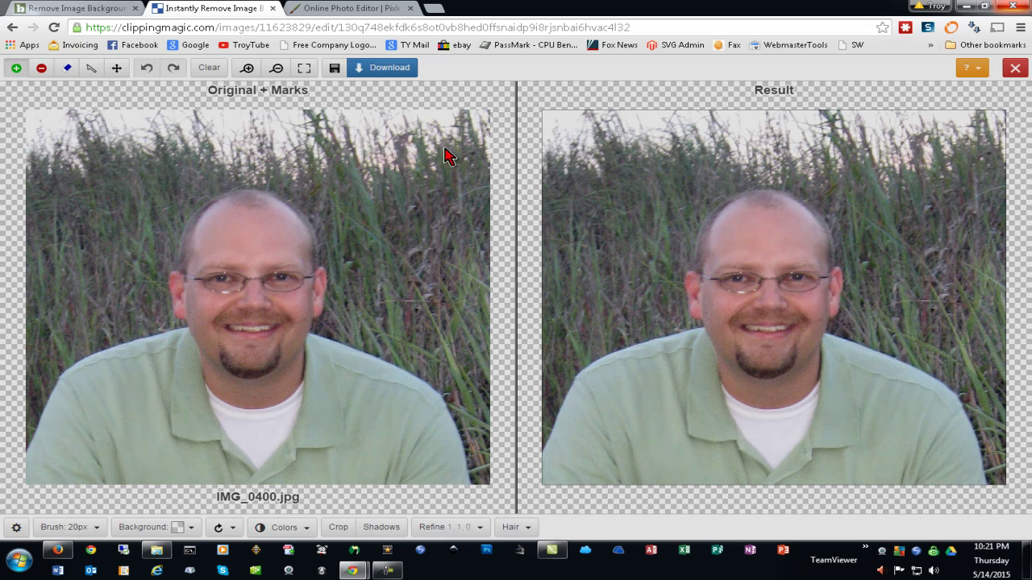
{"action": "left_click", "coordinate": [40, 71]}
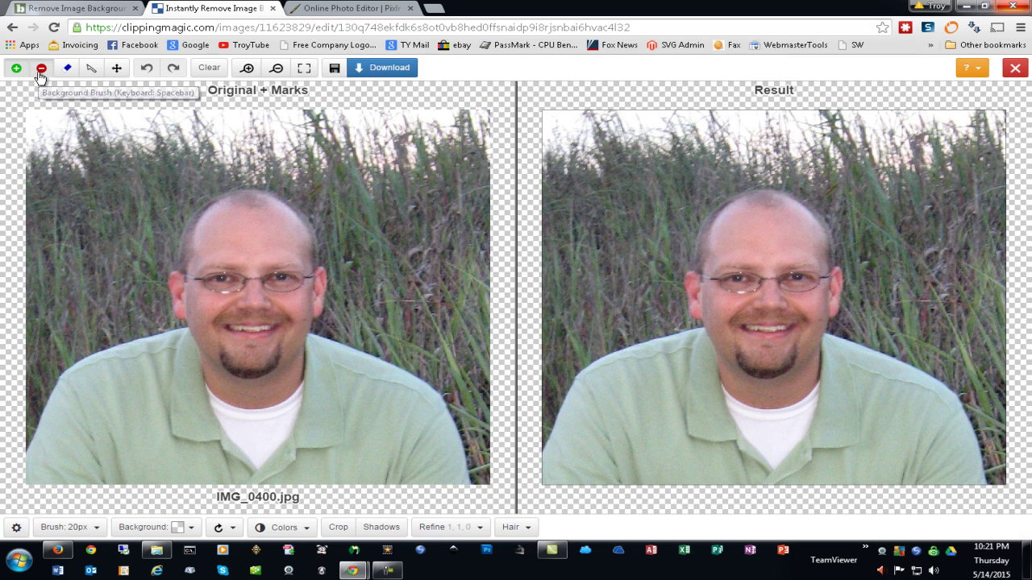
Trace a red background stroke through the grass around the man's head and shoulders.
{"action": "left_click", "coordinate": [24, 425]}
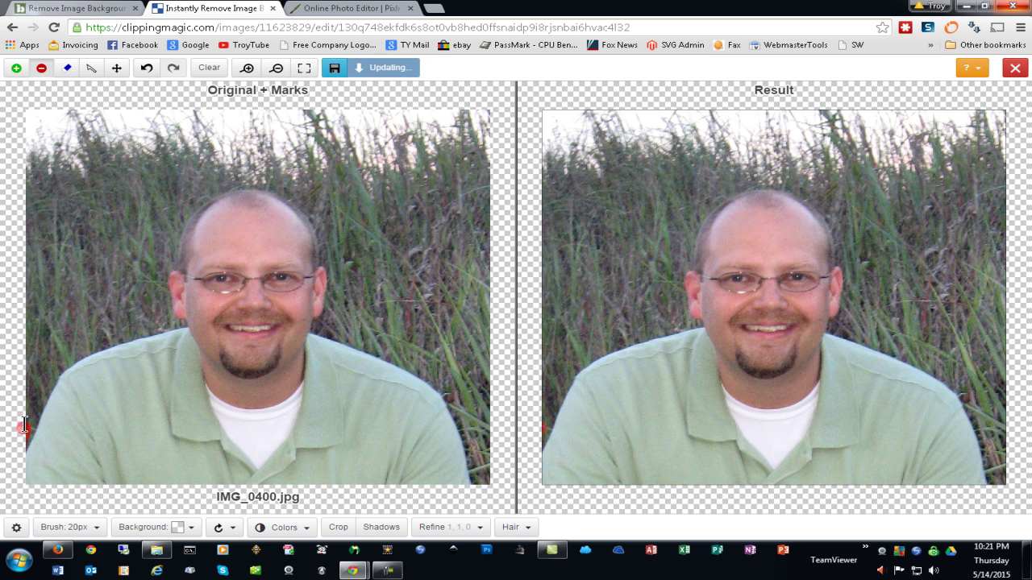
{"action": "mouse_move", "coordinate": [54, 361]}
{"action": "left_mouse_down"}
{"action": "mouse_move", "coordinate": [133, 334]}
{"action": "mouse_move", "coordinate": [158, 311]}
{"action": "mouse_move", "coordinate": [182, 216]}
{"action": "mouse_move", "coordinate": [223, 187]}
{"action": "mouse_move", "coordinate": [295, 181]}
{"action": "mouse_move", "coordinate": [324, 198]}
{"action": "mouse_move", "coordinate": [330, 325]}
{"action": "mouse_move", "coordinate": [431, 373]}
{"action": "mouse_move", "coordinate": [466, 424]}
{"action": "mouse_move", "coordinate": [489, 489]}
{"action": "left_mouse_up"}
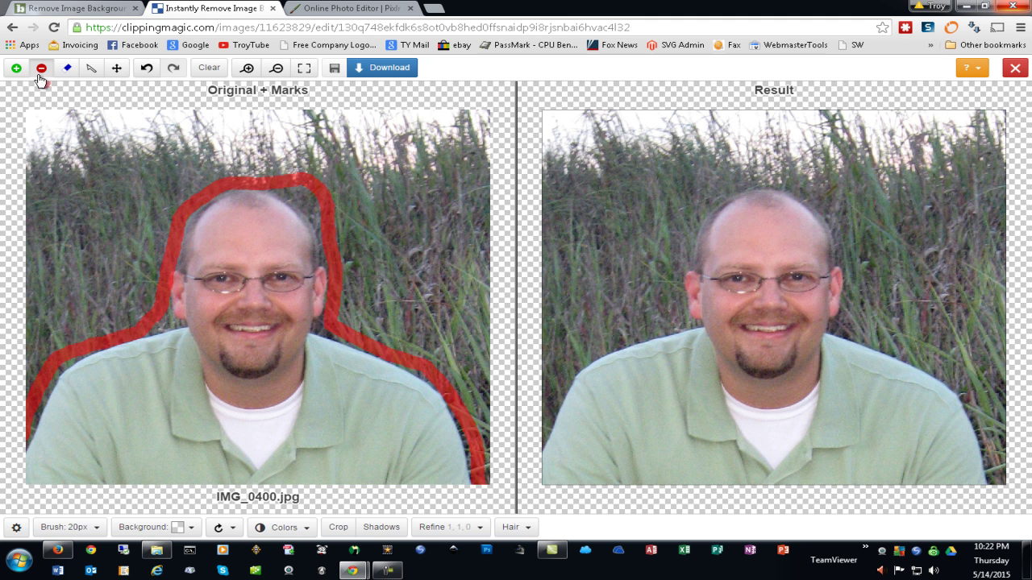
{"action": "left_click", "coordinate": [15, 68]}
{"action": "left_click", "coordinate": [59, 449]}
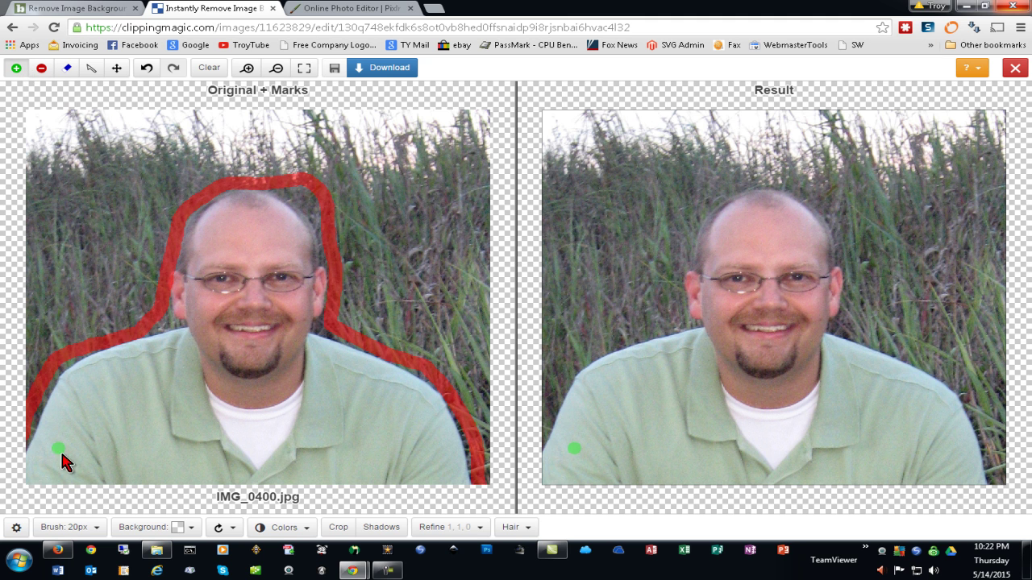
Paint green keep marks over the shirt up to the chin and the left side of the head.
{"action": "left_click", "coordinate": [27, 481]}
{"action": "mouse_move", "coordinate": [27, 481]}
{"action": "left_mouse_down"}
{"action": "mouse_move", "coordinate": [98, 374]}
{"action": "mouse_move", "coordinate": [221, 336]}
{"action": "mouse_move", "coordinate": [221, 221]}
{"action": "mouse_move", "coordinate": [235, 202]}
{"action": "mouse_move", "coordinate": [283, 206]}
{"action": "mouse_move", "coordinate": [304, 226]}
{"action": "mouse_move", "coordinate": [314, 285]}
{"action": "mouse_move", "coordinate": [305, 350]}
{"action": "left_mouse_up"}
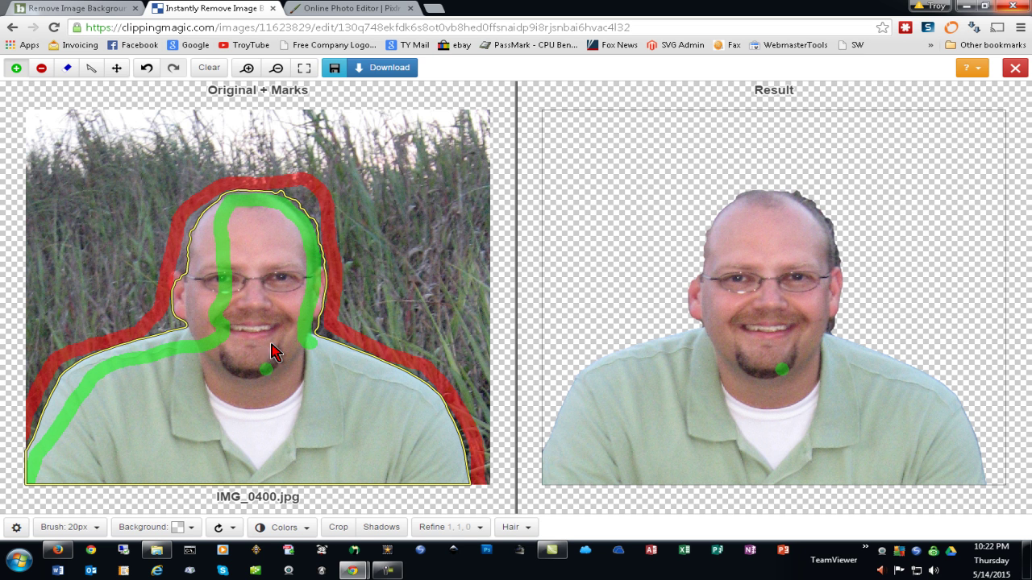
{"action": "mouse_move", "coordinate": [214, 209]}
{"action": "left_mouse_down"}
{"action": "mouse_move", "coordinate": [193, 240]}
{"action": "mouse_move", "coordinate": [189, 278]}
{"action": "left_mouse_up"}
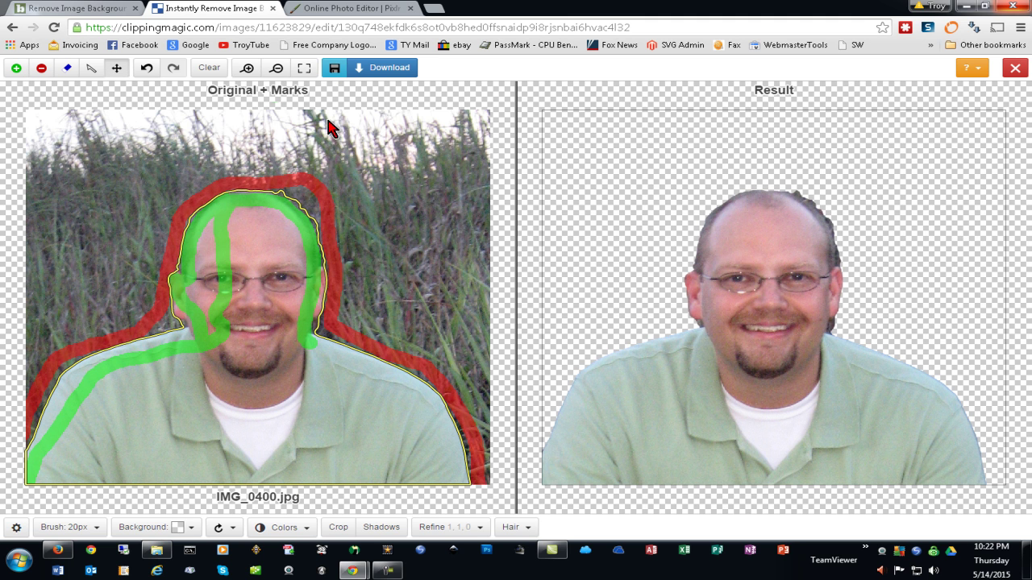
Dab red background marks on the grass at the top and beside the head.
{"action": "left_click", "coordinate": [42, 68]}
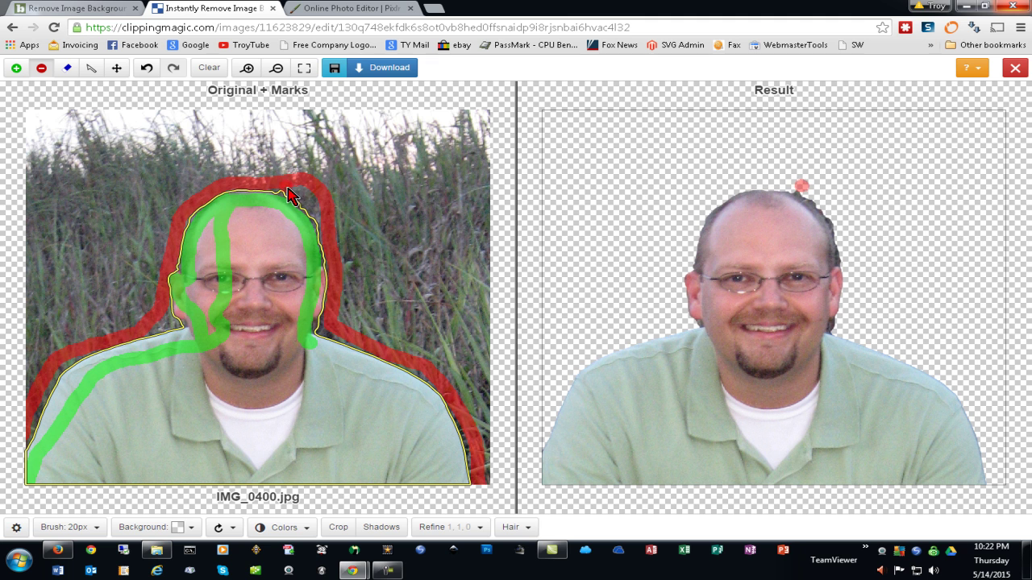
{"action": "left_click_drag", "start_coordinate": [290, 195], "coordinate": [282, 190]}
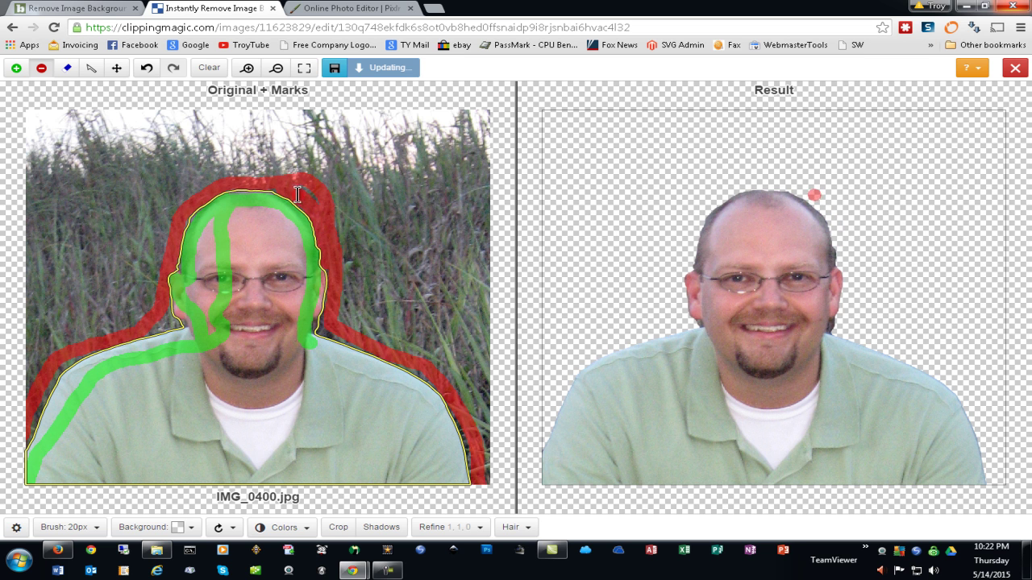
{"action": "left_click", "coordinate": [327, 323]}
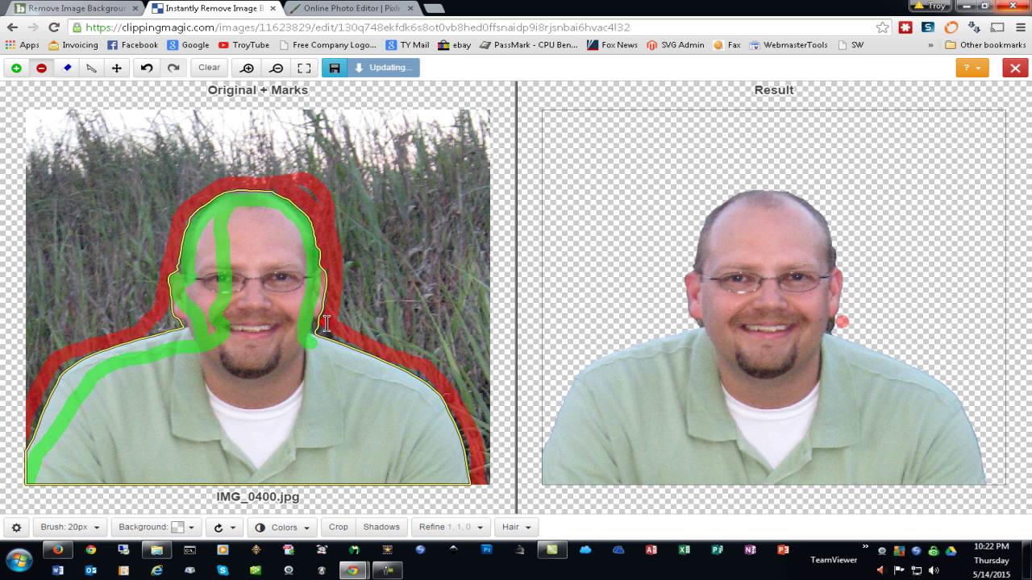
{"action": "left_click", "coordinate": [327, 259]}
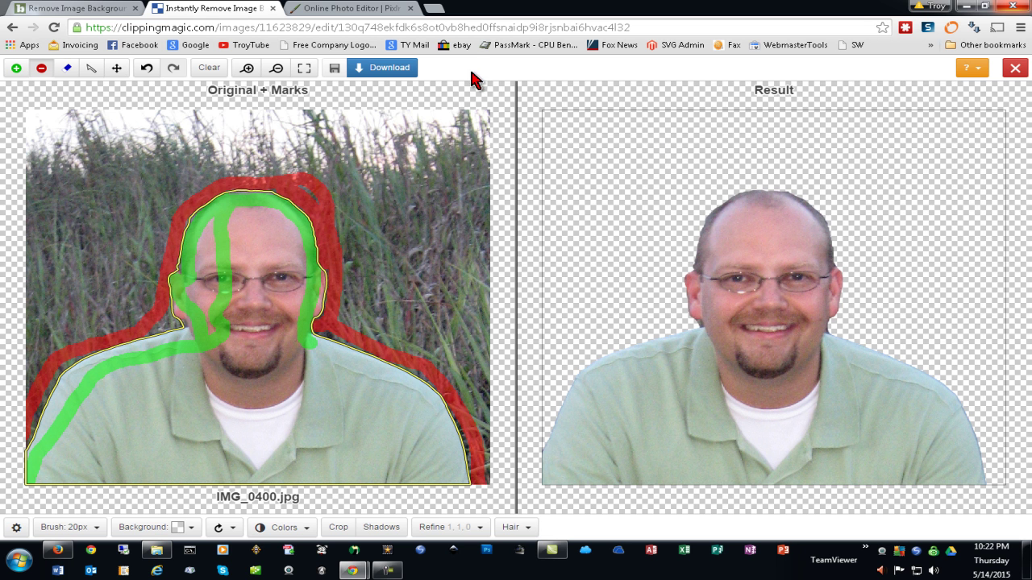
Try downloading the Clipping Magic cutout, land on Subscription Plans, then move to Pixlr's home page.
{"action": "left_click", "coordinate": [397, 72]}
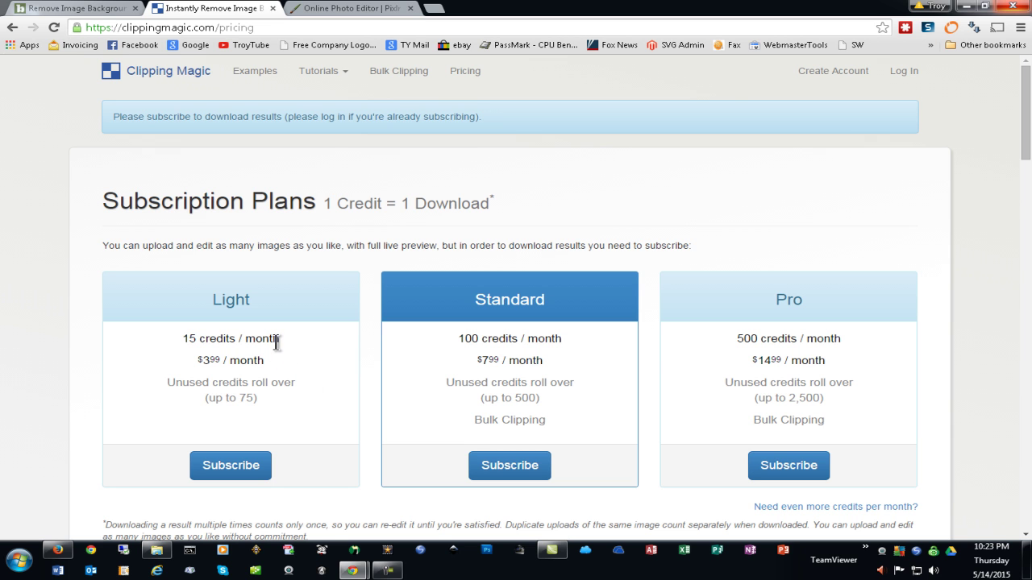
{"action": "left_click_drag", "start_coordinate": [276, 343], "coordinate": [216, 342]}
{"action": "left_click", "coordinate": [313, 353]}
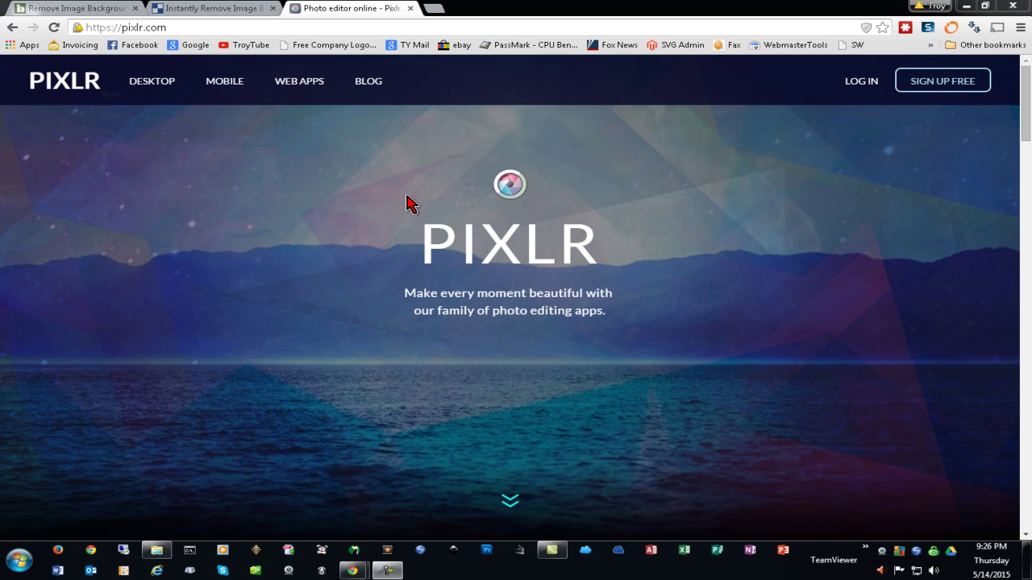
Launch the Pixlr Editor web app and open IMG_0400.jpg from the computer.
{"action": "scroll", "coordinate": [452, 379], "scroll_direction": "down", "scroll_amount": 3}
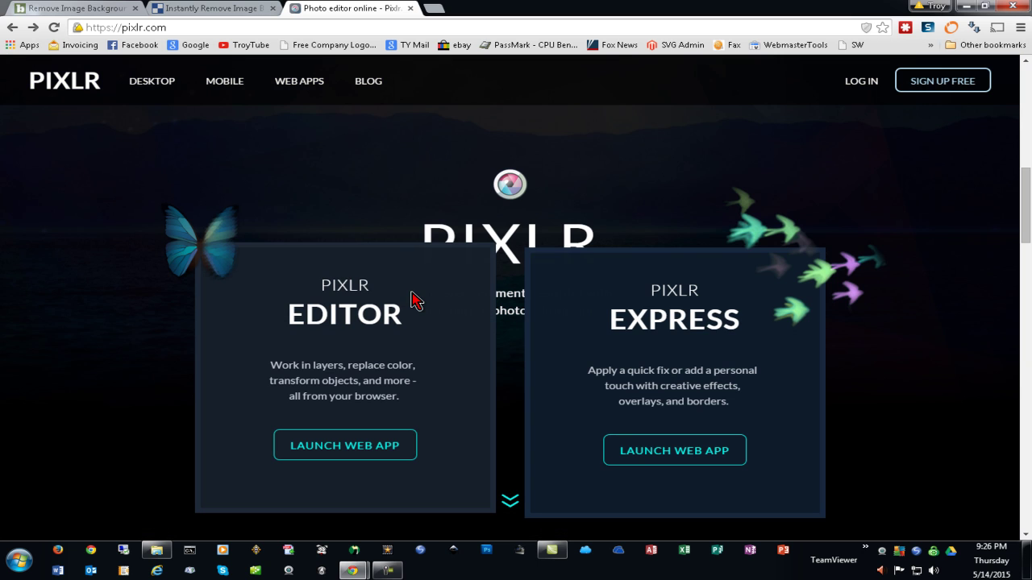
{"action": "left_click", "coordinate": [379, 450]}
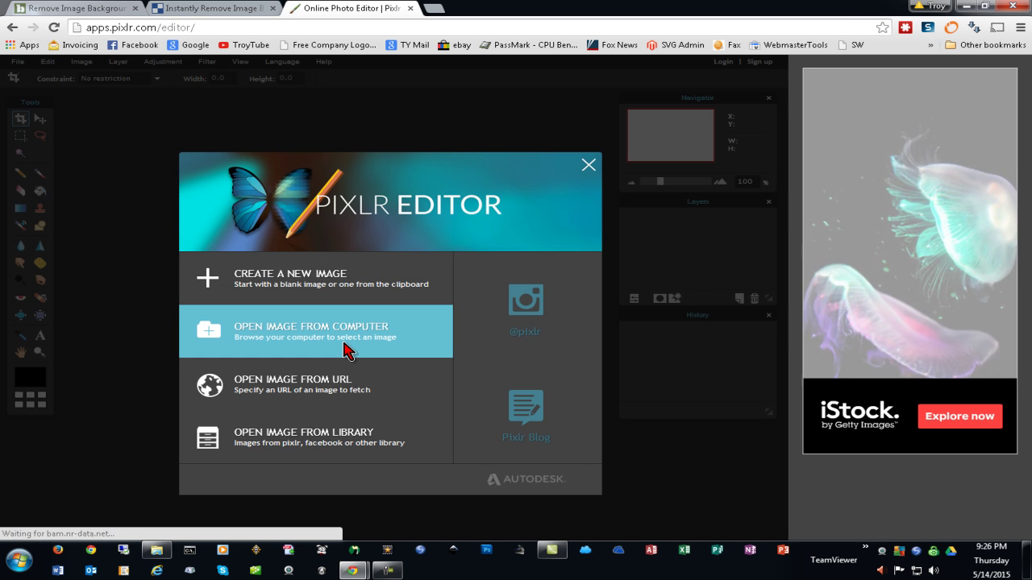
{"action": "left_click", "coordinate": [345, 348]}
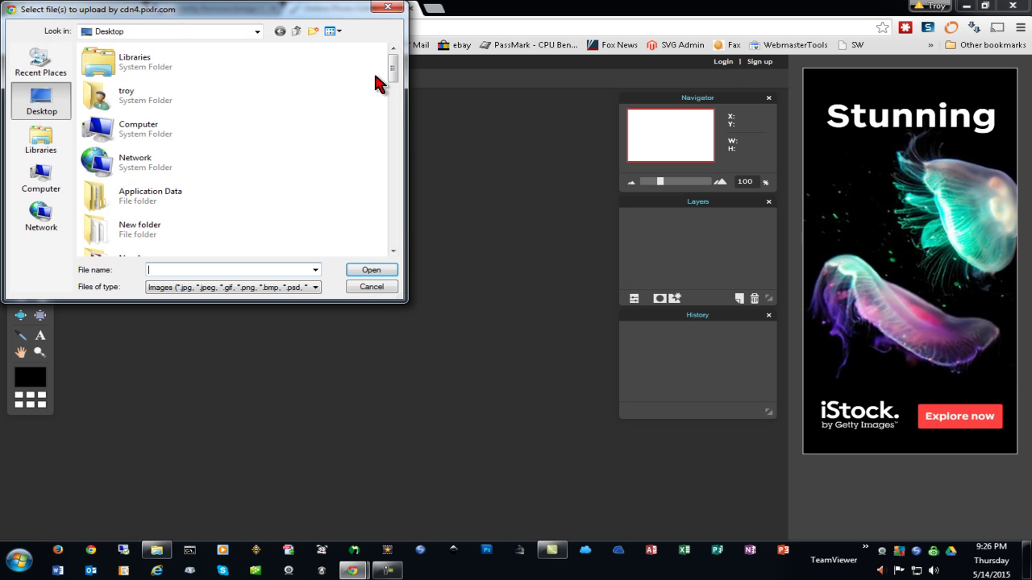
{"action": "left_click_drag", "start_coordinate": [394, 69], "coordinate": [395, 137]}
{"action": "left_click", "coordinate": [161, 134]}
{"action": "left_click", "coordinate": [373, 272]}
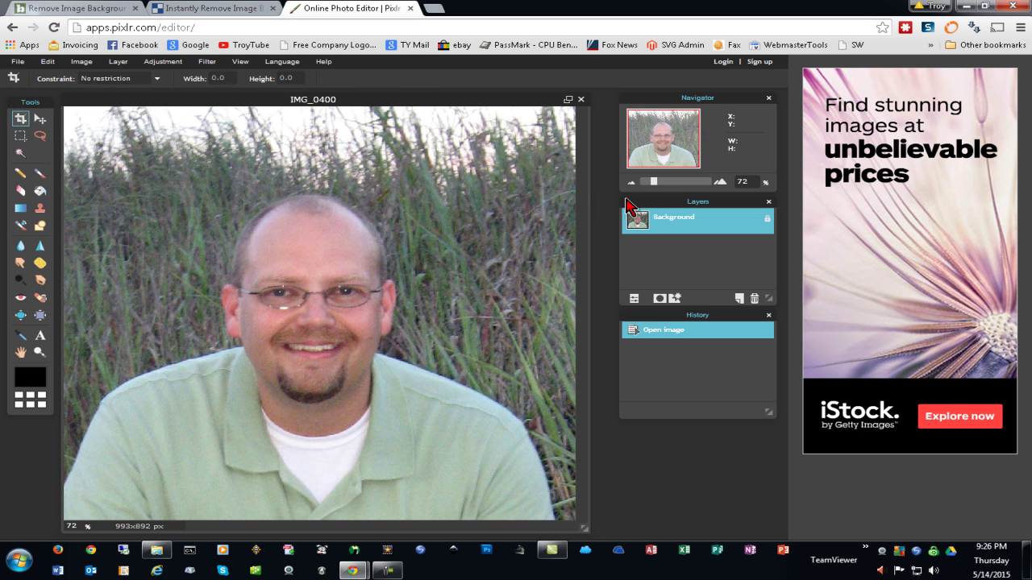
Zoom the Pixlr view out to 65% and pick the Lasso tool.
{"action": "left_click_drag", "start_coordinate": [653, 184], "coordinate": [653, 186]}
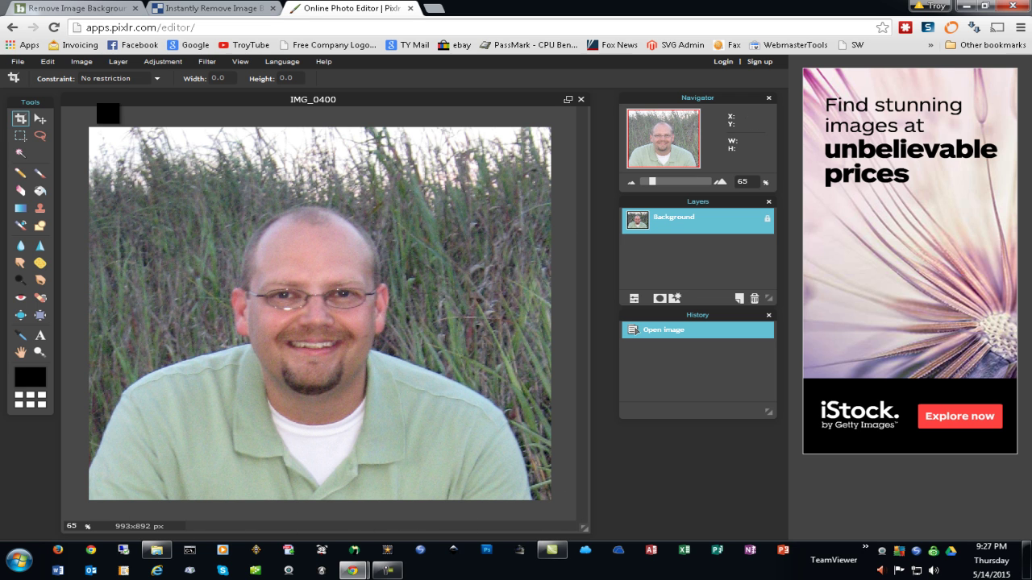
{"action": "left_click", "coordinate": [39, 138]}
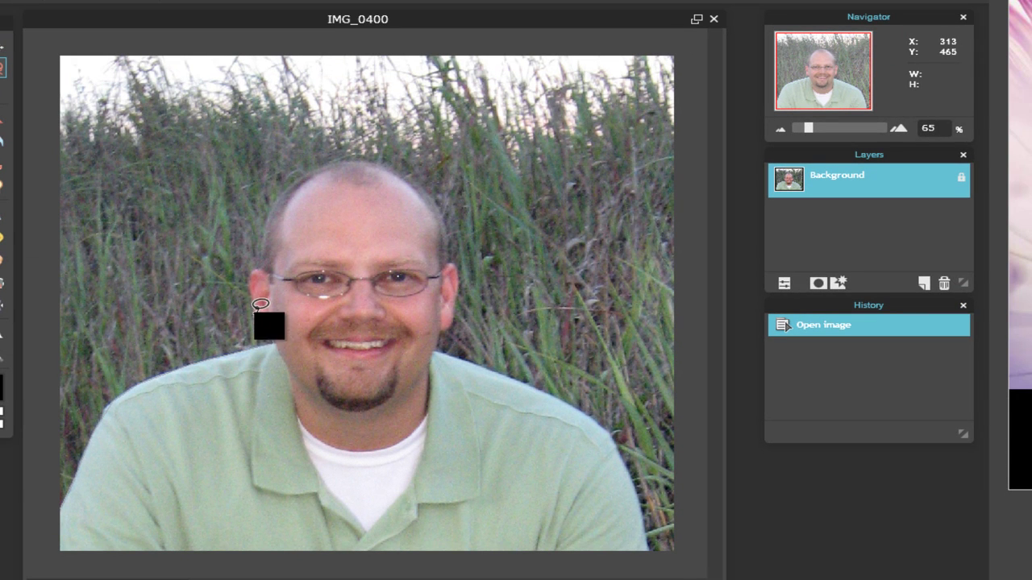
Lasso around the man and image border, unlock the Background layer, and delete the grass.
{"action": "mouse_move", "coordinate": [254, 272]}
{"action": "left_mouse_down"}
{"action": "mouse_move", "coordinate": [270, 204]}
{"action": "mouse_move", "coordinate": [314, 168]}
{"action": "mouse_move", "coordinate": [346, 154]}
{"action": "mouse_move", "coordinate": [339, 159]}
{"action": "mouse_move", "coordinate": [423, 179]}
{"action": "mouse_move", "coordinate": [445, 224]}
{"action": "mouse_move", "coordinate": [445, 266]}
{"action": "mouse_move", "coordinate": [454, 261]}
{"action": "mouse_move", "coordinate": [459, 274]}
{"action": "mouse_move", "coordinate": [444, 340]}
{"action": "mouse_move", "coordinate": [589, 402]}
{"action": "mouse_move", "coordinate": [640, 475]}
{"action": "mouse_move", "coordinate": [655, 547]}
{"action": "left_mouse_up"}
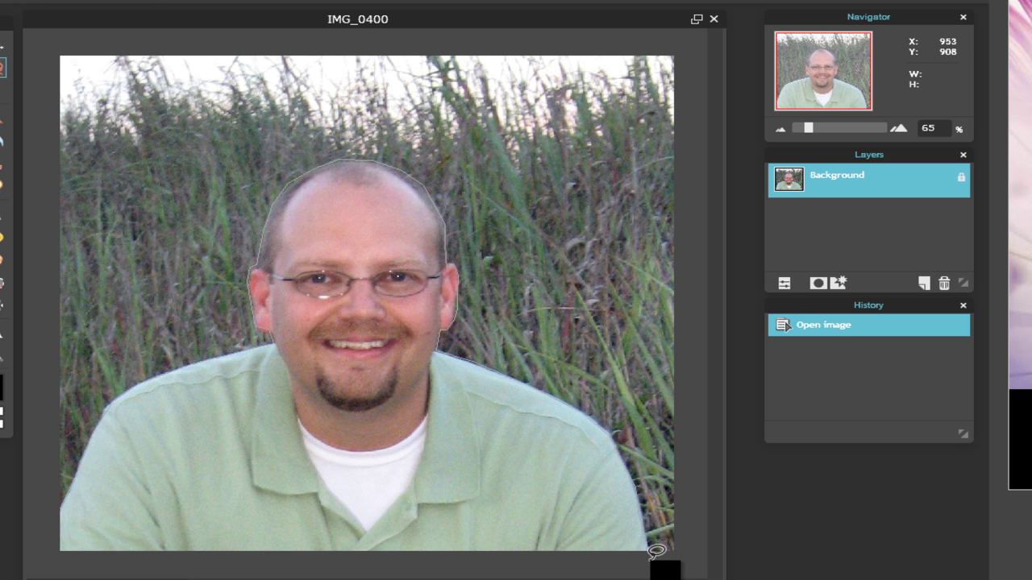
{"action": "mouse_move", "coordinate": [657, 552]}
{"action": "left_mouse_down"}
{"action": "mouse_move", "coordinate": [700, 173]}
{"action": "mouse_move", "coordinate": [685, 38]}
{"action": "mouse_move", "coordinate": [659, 32]}
{"action": "mouse_move", "coordinate": [317, 10]}
{"action": "mouse_move", "coordinate": [63, 41]}
{"action": "mouse_move", "coordinate": [55, 89]}
{"action": "mouse_move", "coordinate": [44, 61]}
{"action": "mouse_move", "coordinate": [55, 88]}
{"action": "mouse_move", "coordinate": [99, 81]}
{"action": "mouse_move", "coordinate": [63, 109]}
{"action": "mouse_move", "coordinate": [60, 63]}
{"action": "mouse_move", "coordinate": [43, 181]}
{"action": "mouse_move", "coordinate": [35, 502]}
{"action": "mouse_move", "coordinate": [38, 515]}
{"action": "mouse_move", "coordinate": [68, 493]}
{"action": "left_mouse_up"}
{"action": "left_click", "coordinate": [51, 495]}
{"action": "key", "text": "ctrl+z"}
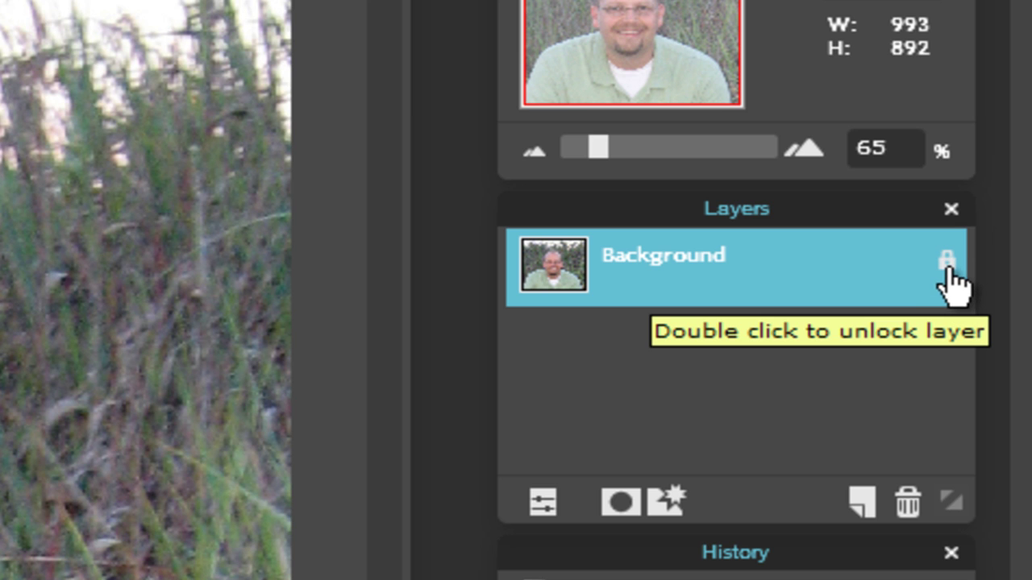
{"action": "double_click", "coordinate": [947, 270]}
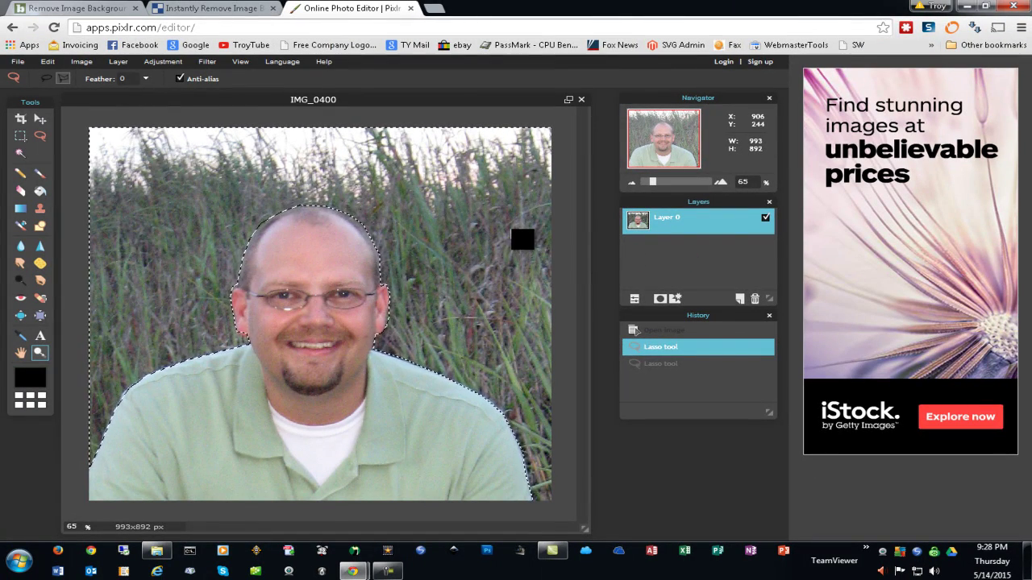
{"action": "key", "text": "Delete"}
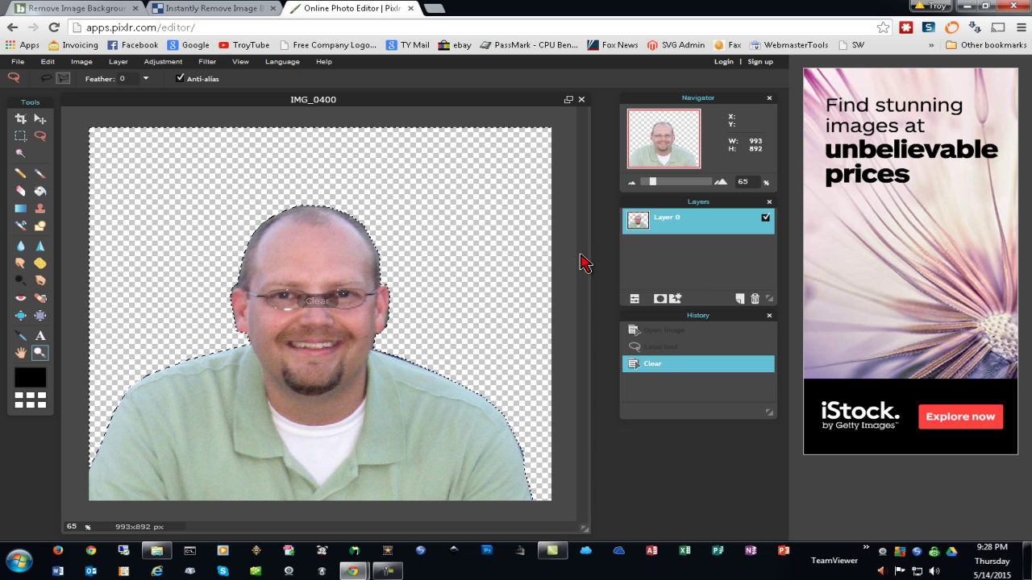
Save the cutout to the desktop as IMG_0400.png in transparent PNG format at full quality.
{"action": "left_click", "coordinate": [17, 61]}
{"action": "left_click", "coordinate": [36, 125]}
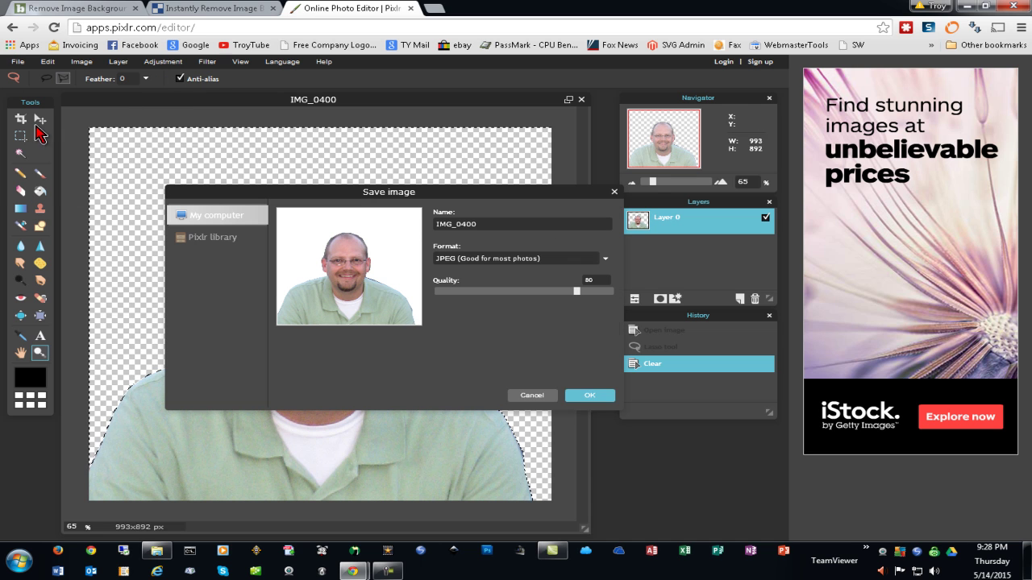
{"action": "left_click", "coordinate": [569, 259]}
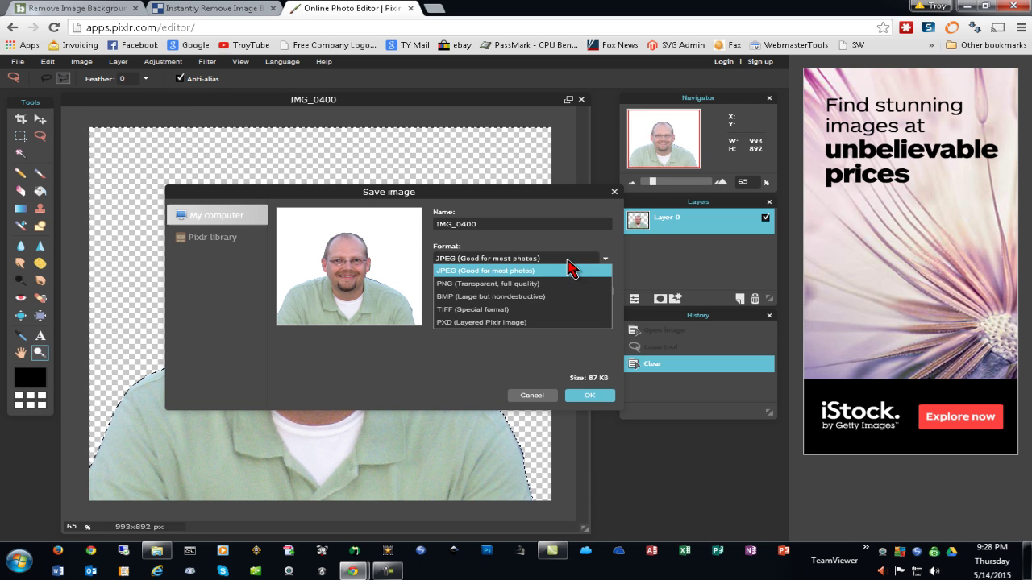
{"action": "left_click", "coordinate": [524, 285]}
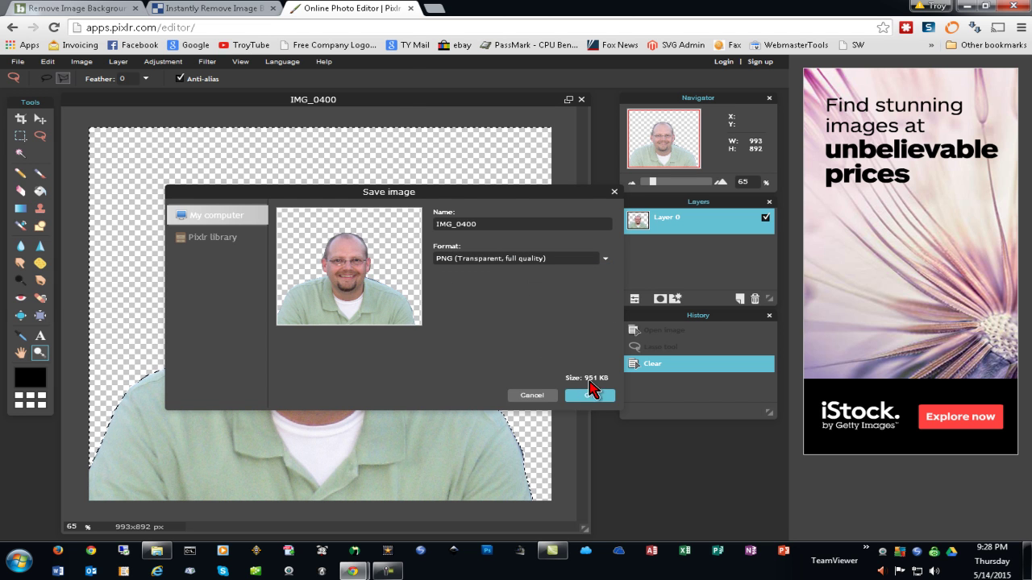
{"action": "left_click", "coordinate": [593, 396]}
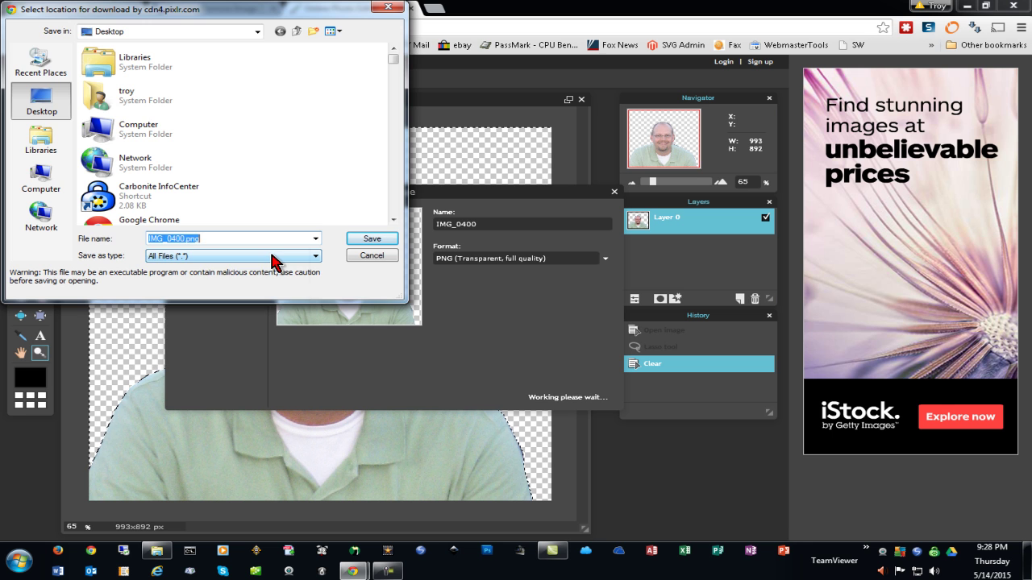
{"action": "key", "text": "Return"}
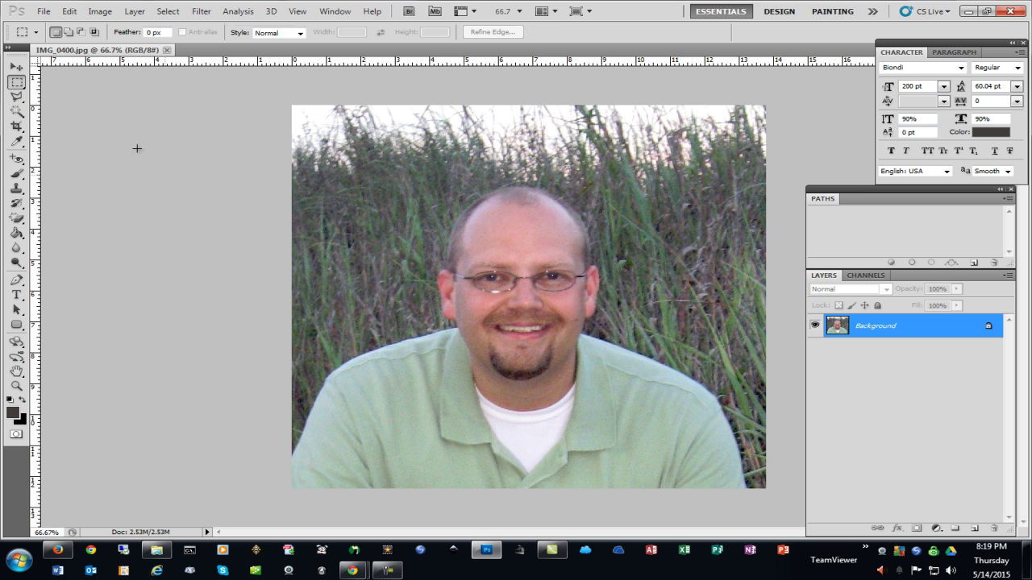
Choose the Polygonal Lasso Tool with the L shortcut.
{"action": "key", "text": "l"}
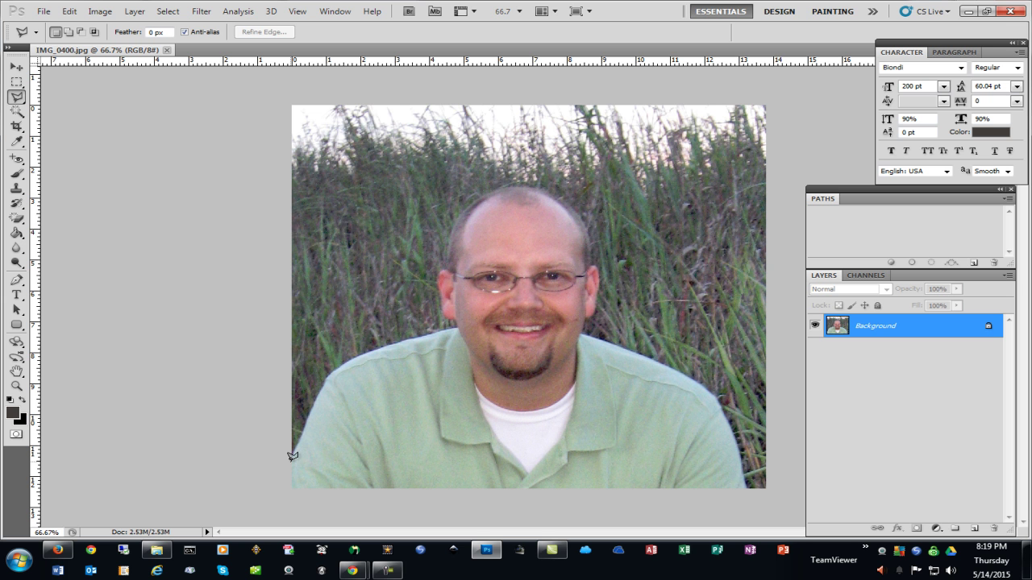
Zoom to 300% and place polygonal lasso points along the left shirt edge, shoulder, ear and head.
{"action": "key", "text": "ctrl+plus"}
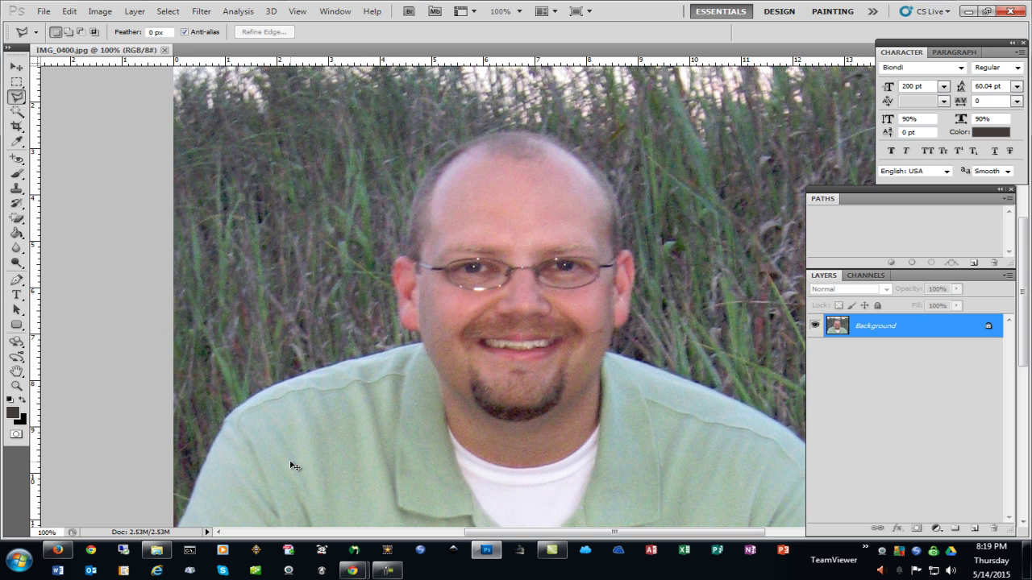
{"action": "scroll", "coordinate": [286, 463], "scroll_direction": "down", "scroll_amount": 3}
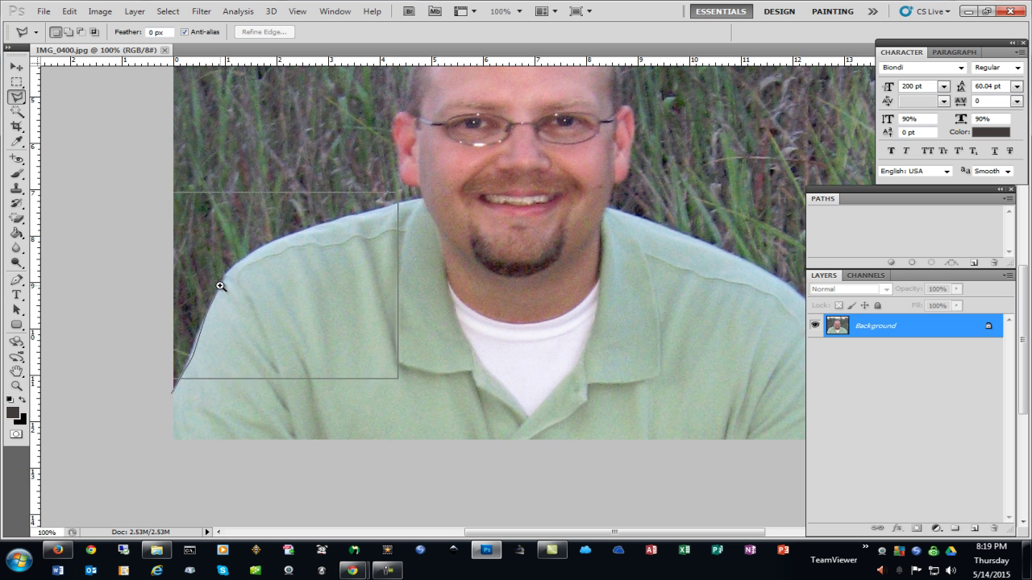
{"action": "key", "text": "ctrl+plus"}
{"action": "key", "text": "ctrl+plus"}
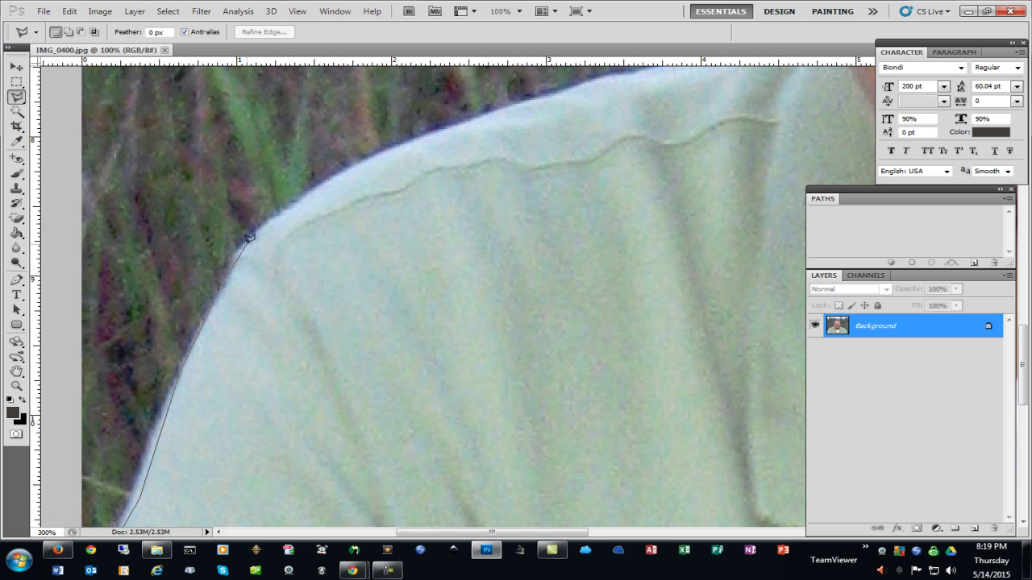
{"action": "left_click", "coordinate": [248, 240]}
{"action": "left_click", "coordinate": [313, 191]}
{"action": "left_click", "coordinate": [412, 136]}
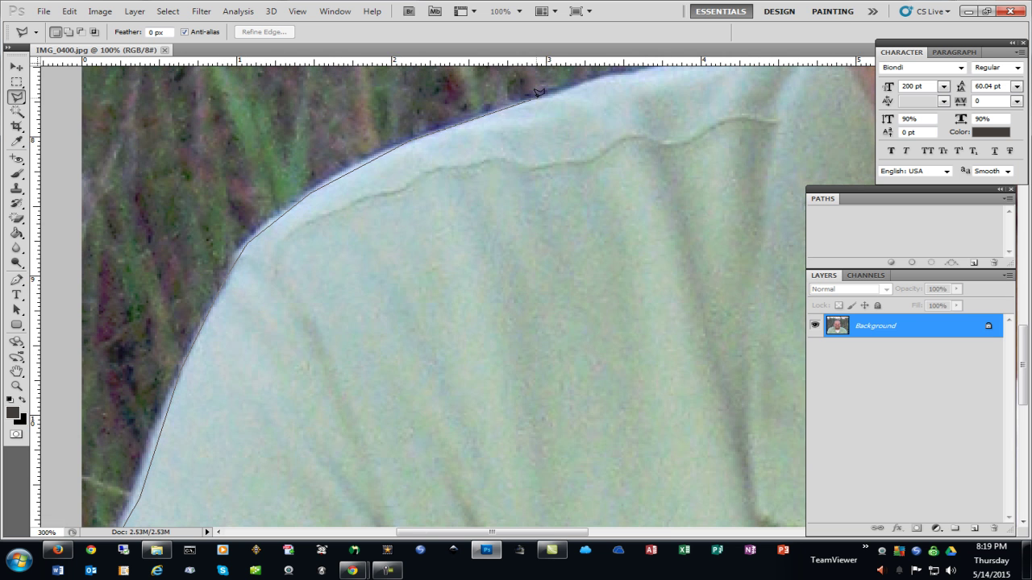
{"action": "scroll", "coordinate": [538, 92], "scroll_direction": "up", "scroll_amount": 3}
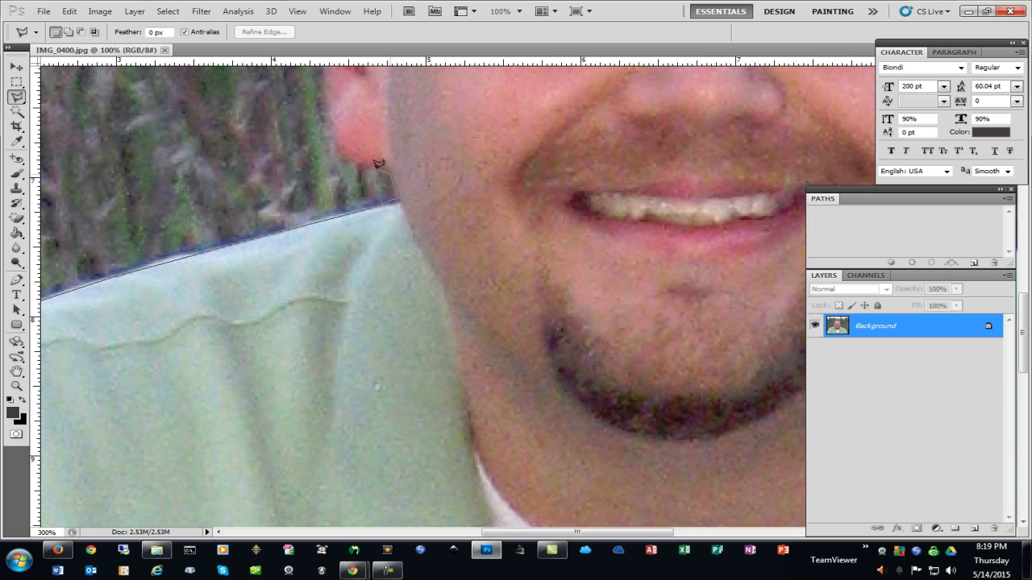
{"action": "scroll", "coordinate": [328, 101], "scroll_direction": "up", "scroll_amount": 2}
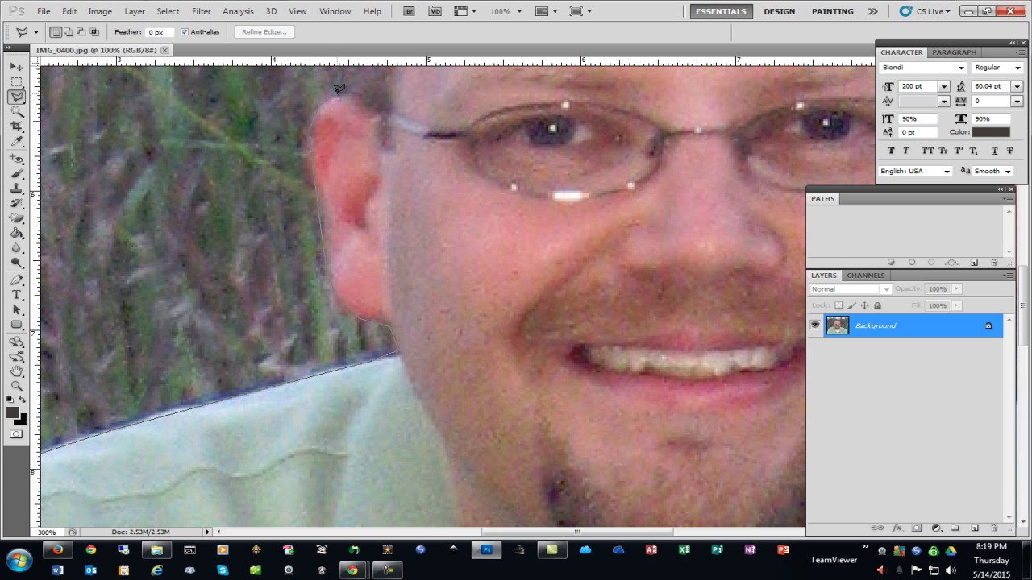
{"action": "scroll", "coordinate": [351, 87], "scroll_direction": "down", "scroll_amount": 3}
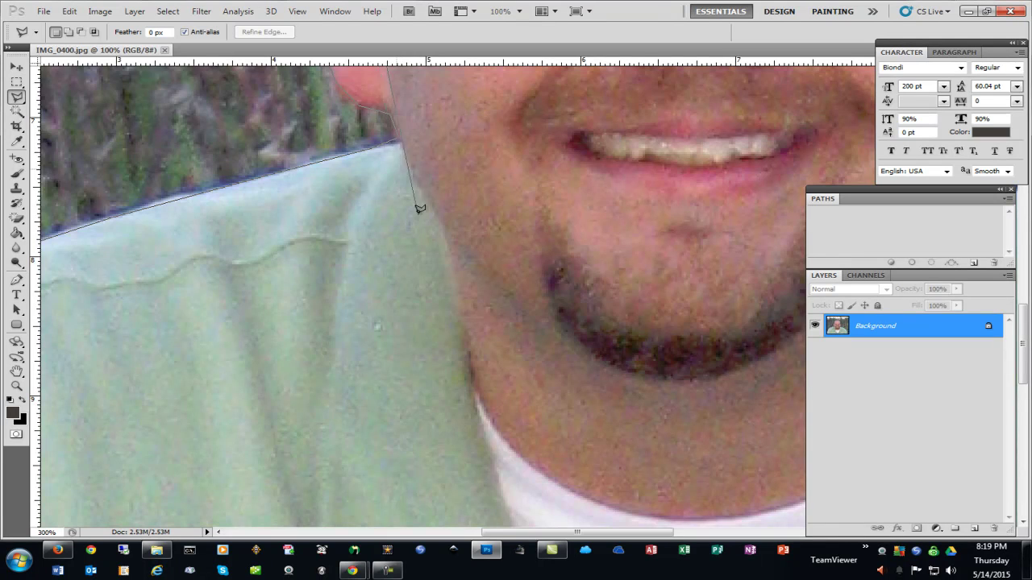
{"action": "scroll", "coordinate": [399, 102], "scroll_direction": "up", "scroll_amount": 5}
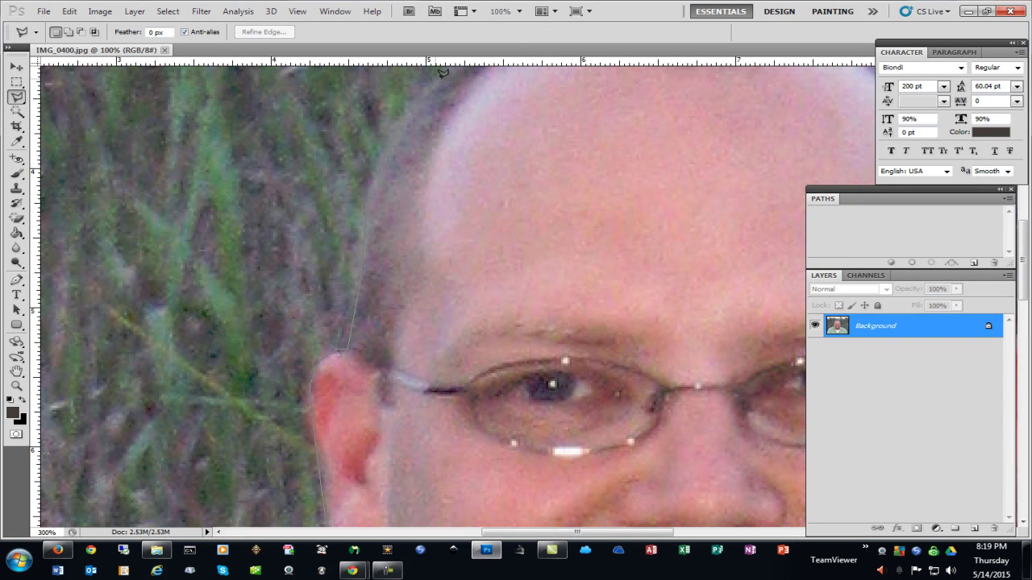
{"action": "scroll", "coordinate": [443, 73], "scroll_direction": "up", "scroll_amount": 3}
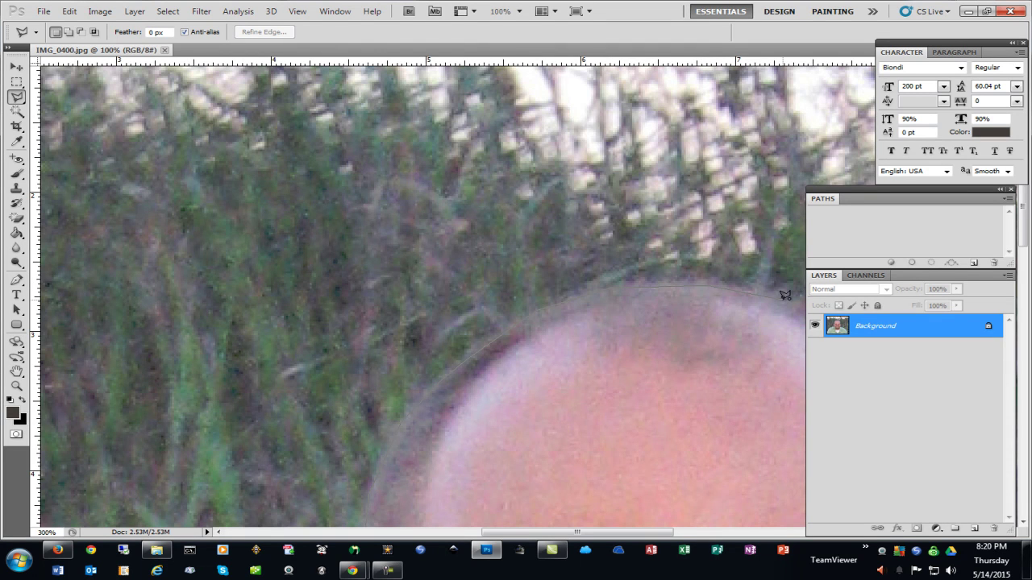
{"action": "scroll", "coordinate": [784, 295], "scroll_direction": "down", "scroll_amount": 2}
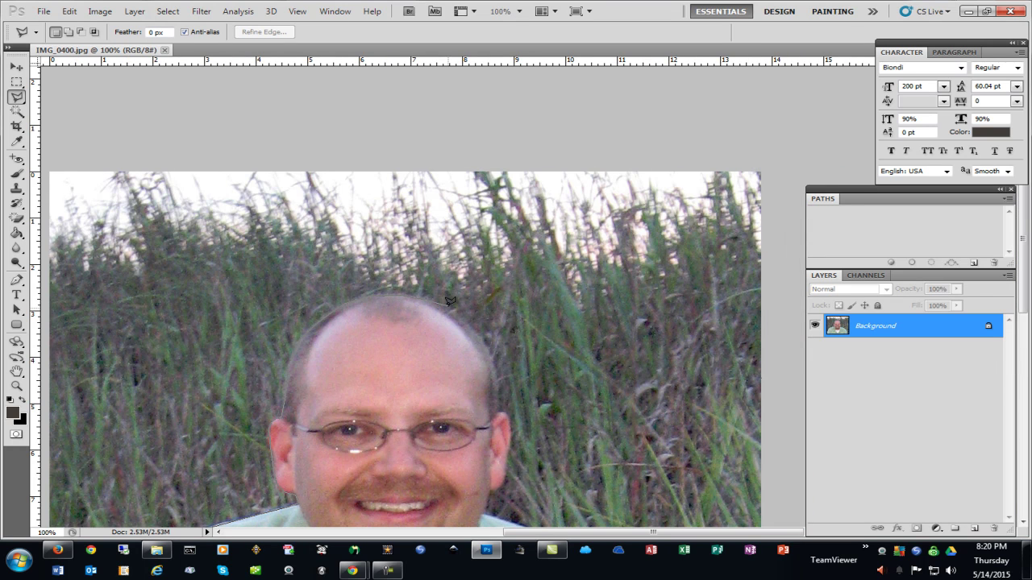
Extend the polygonal outline around the right side of the head and ear down to the neck.
{"action": "scroll", "coordinate": [450, 301], "scroll_direction": "up", "scroll_amount": 1}
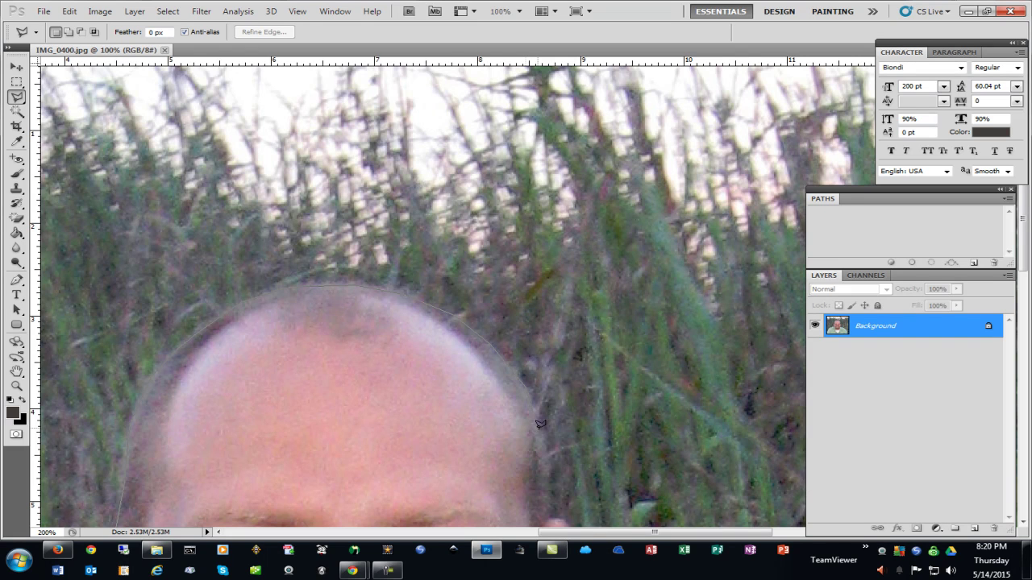
{"action": "left_click", "coordinate": [549, 512]}
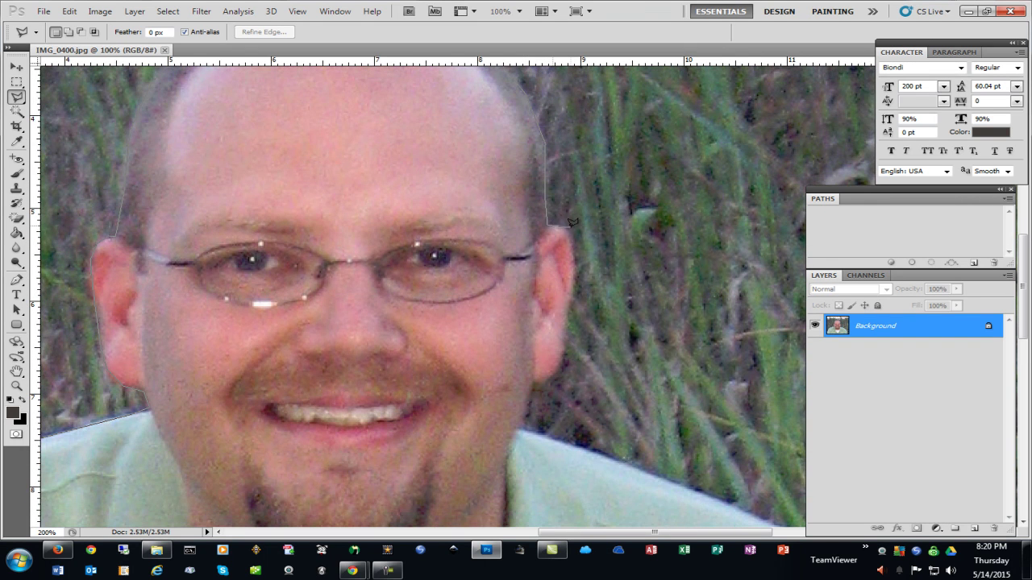
{"action": "left_click", "coordinate": [561, 227]}
{"action": "left_click", "coordinate": [572, 236]}
{"action": "left_click", "coordinate": [574, 276]}
{"action": "left_click", "coordinate": [562, 361]}
{"action": "left_click", "coordinate": [538, 382]}
{"action": "left_click", "coordinate": [520, 430]}
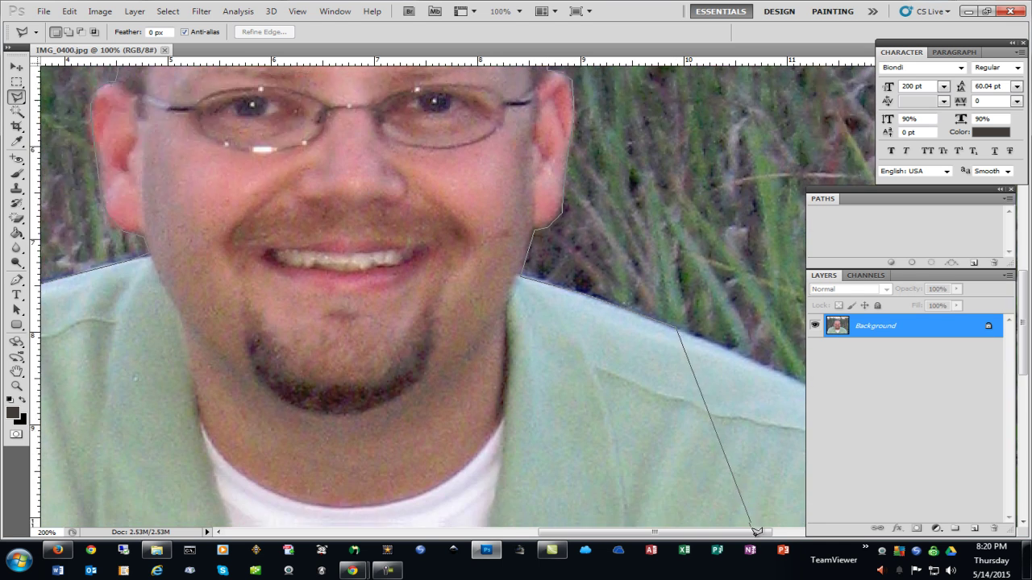
Trace down the right shoulder and sleeve, out past the image edges, then close the selection.
{"action": "scroll", "coordinate": [760, 516], "scroll_direction": "down", "scroll_amount": 3}
{"action": "left_click", "coordinate": [768, 288]}
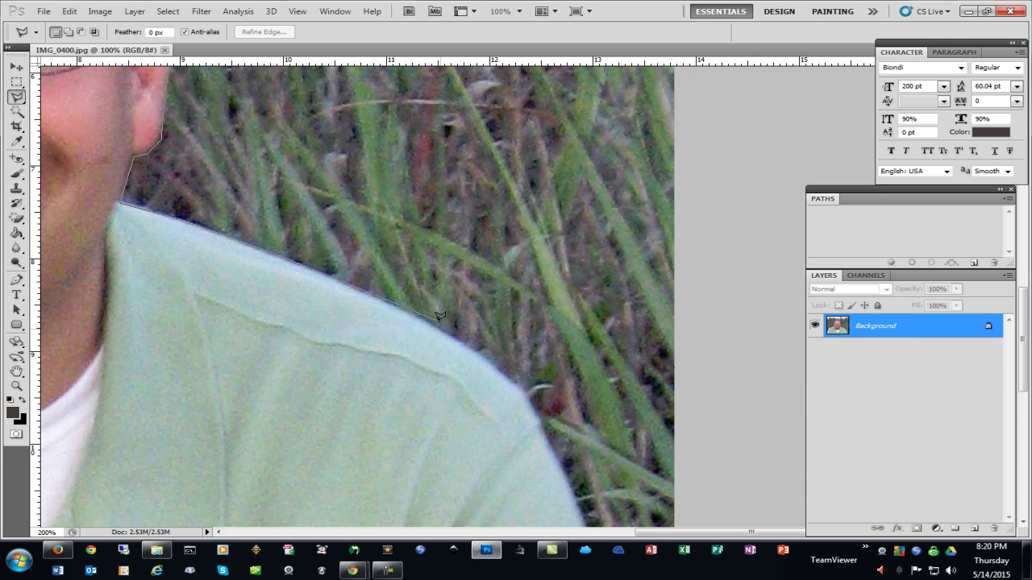
{"action": "left_click", "coordinate": [435, 320]}
{"action": "left_click", "coordinate": [556, 456]}
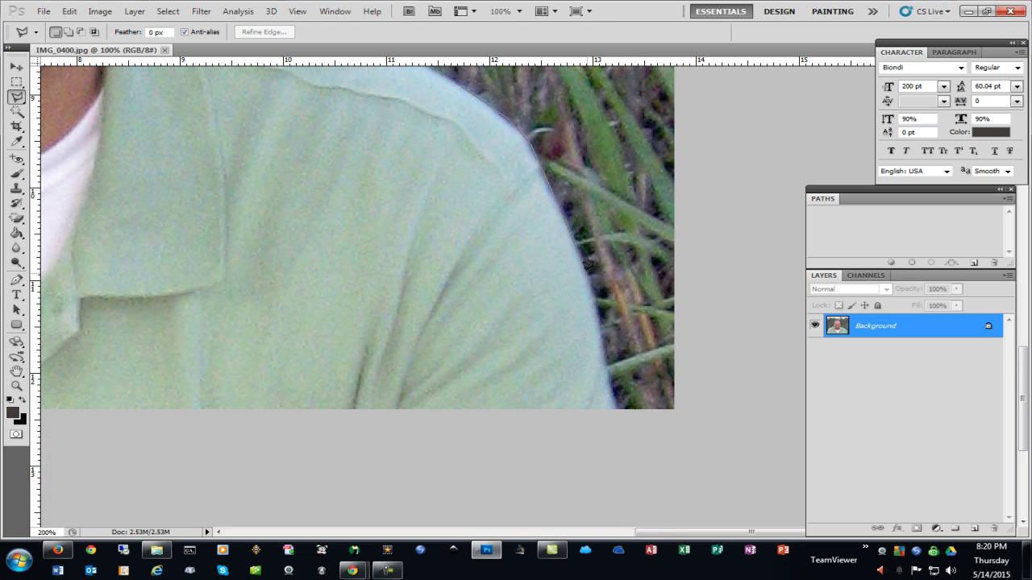
{"action": "left_click", "coordinate": [589, 268]}
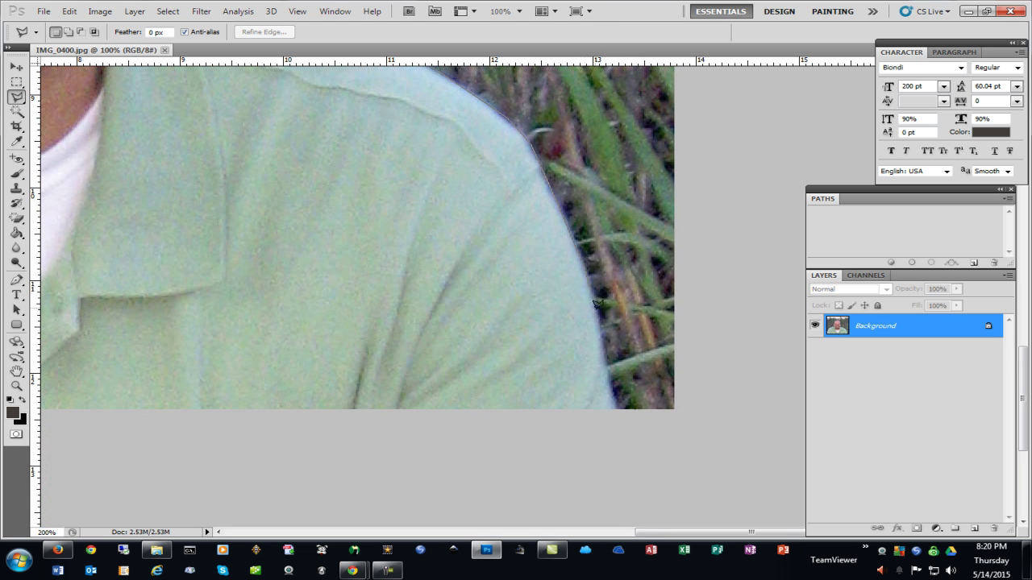
{"action": "left_click", "coordinate": [617, 425]}
{"action": "left_click", "coordinate": [725, 377]}
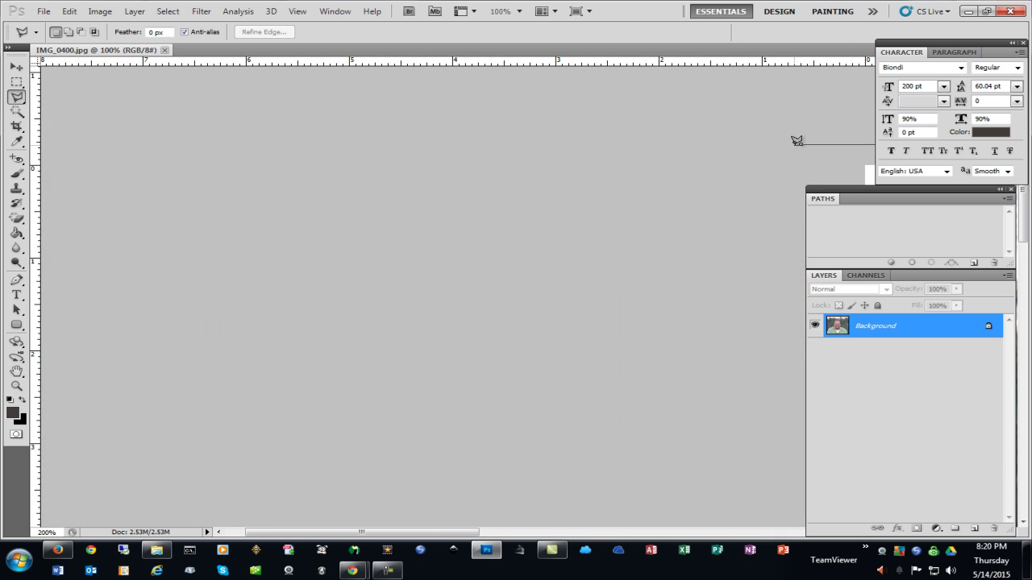
{"action": "left_click", "coordinate": [797, 140]}
{"action": "key", "text": "ctrl+minus"}
{"action": "key", "text": "ctrl+minus"}
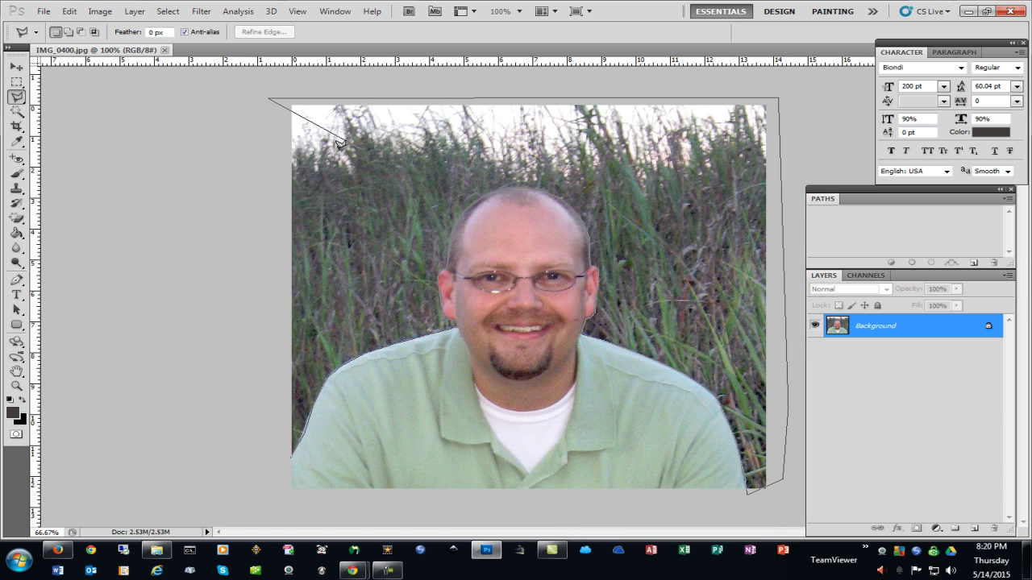
{"action": "double_click", "coordinate": [292, 458]}
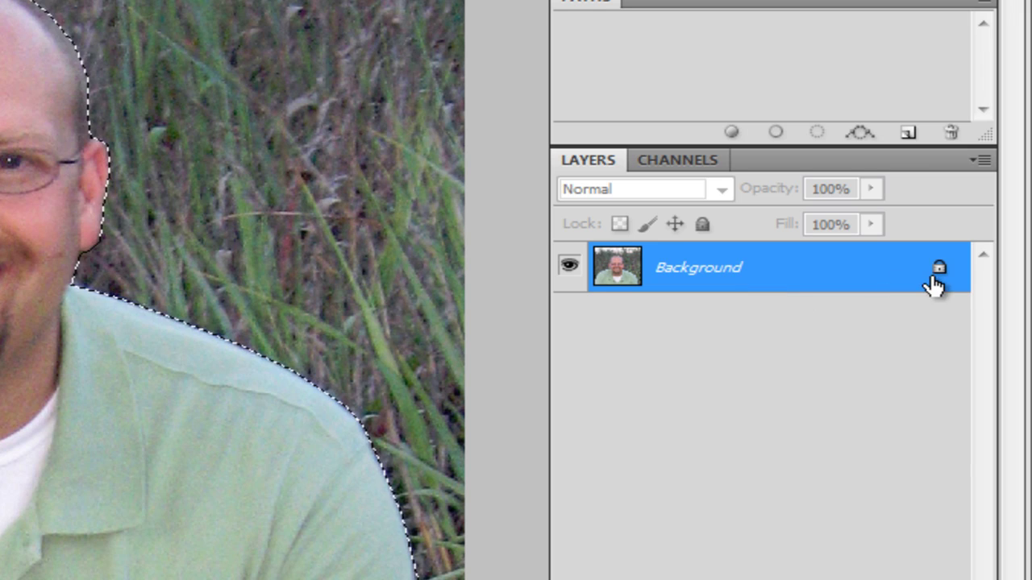
Convert the Background into Layer 0, delete the selected grass, and deselect.
{"action": "right_click", "coordinate": [935, 265]}
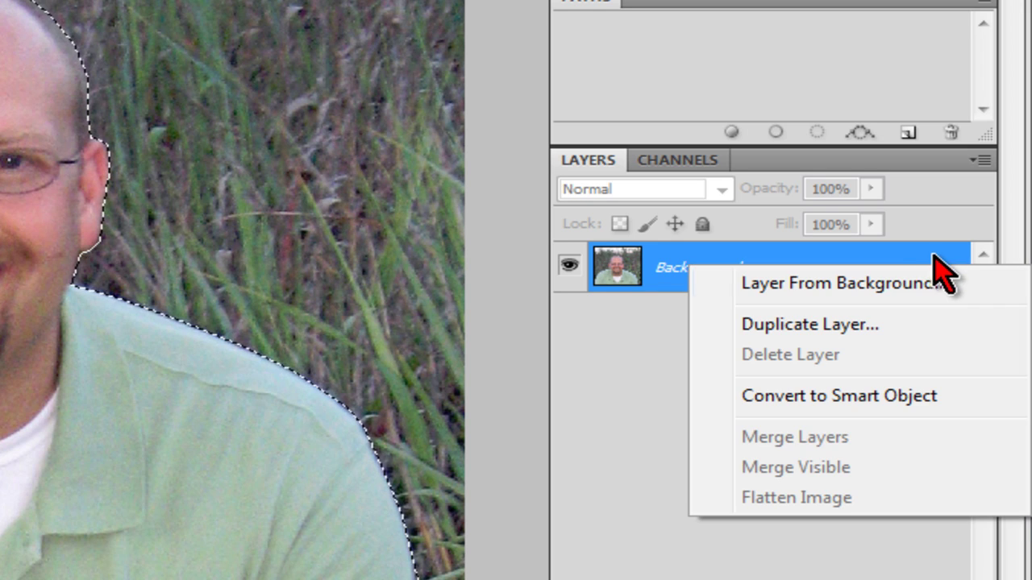
{"action": "left_click", "coordinate": [879, 284]}
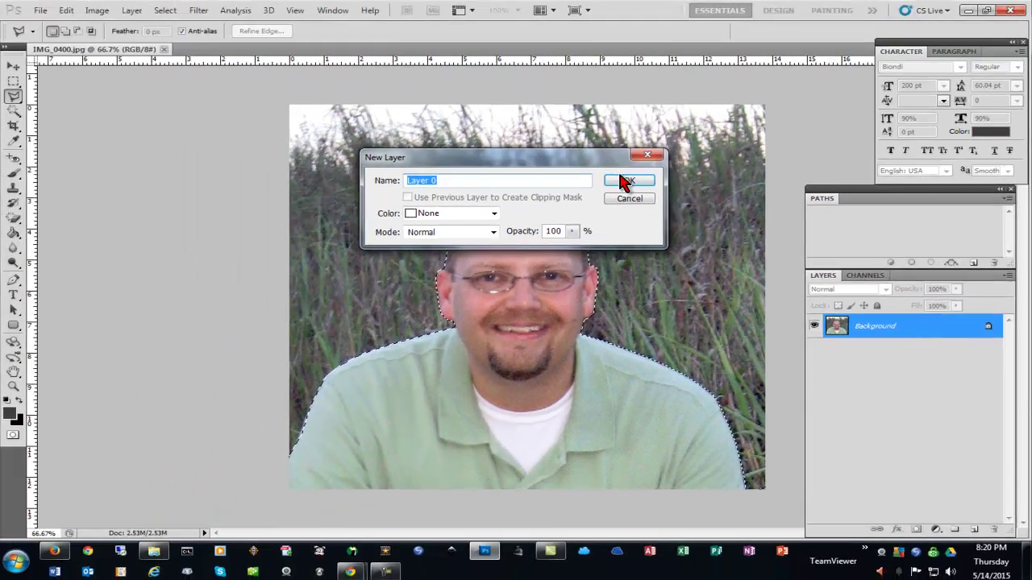
{"action": "left_click", "coordinate": [628, 180]}
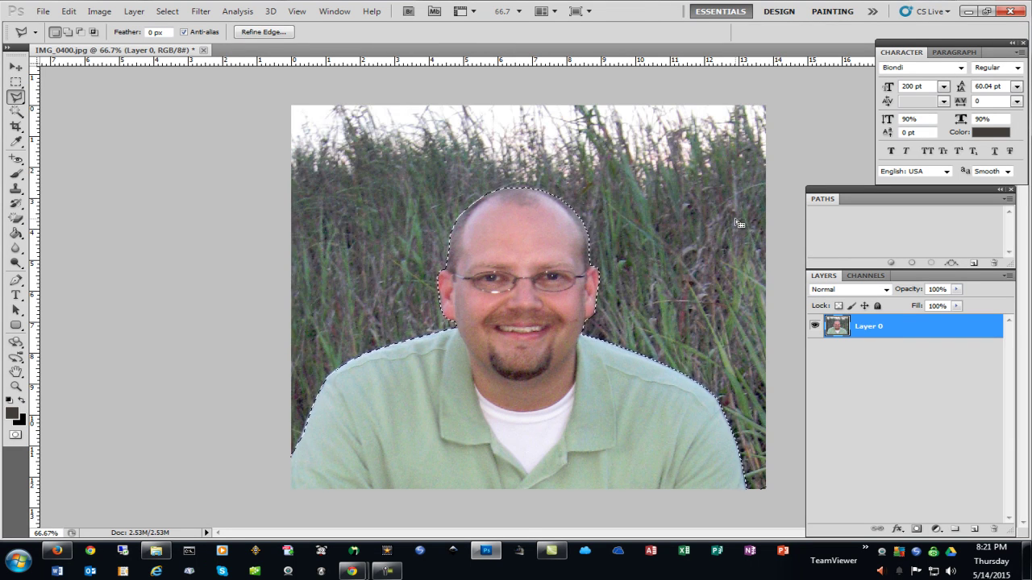
{"action": "key", "text": "Delete"}
{"action": "left_click", "coordinate": [16, 81]}
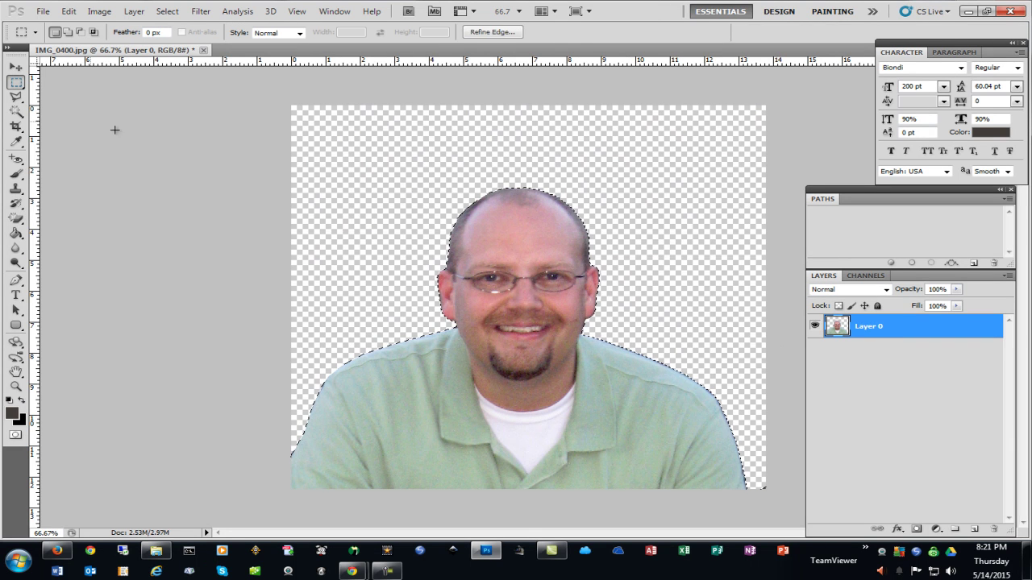
{"action": "key", "text": "ctrl+d"}
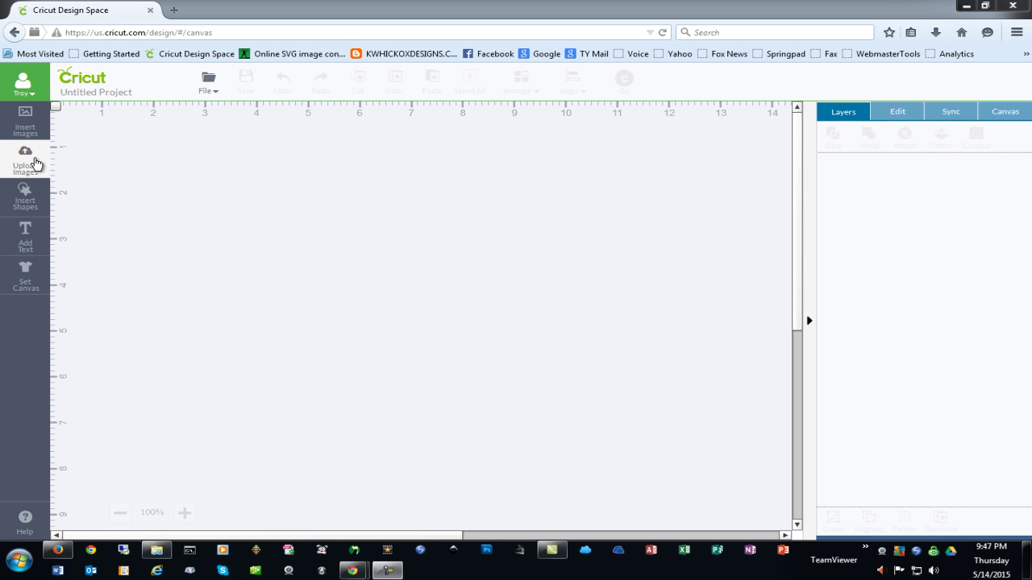
Start an image upload and open the transparent PNG cutout of the man.
{"action": "left_click", "coordinate": [36, 165]}
{"action": "left_click", "coordinate": [334, 330]}
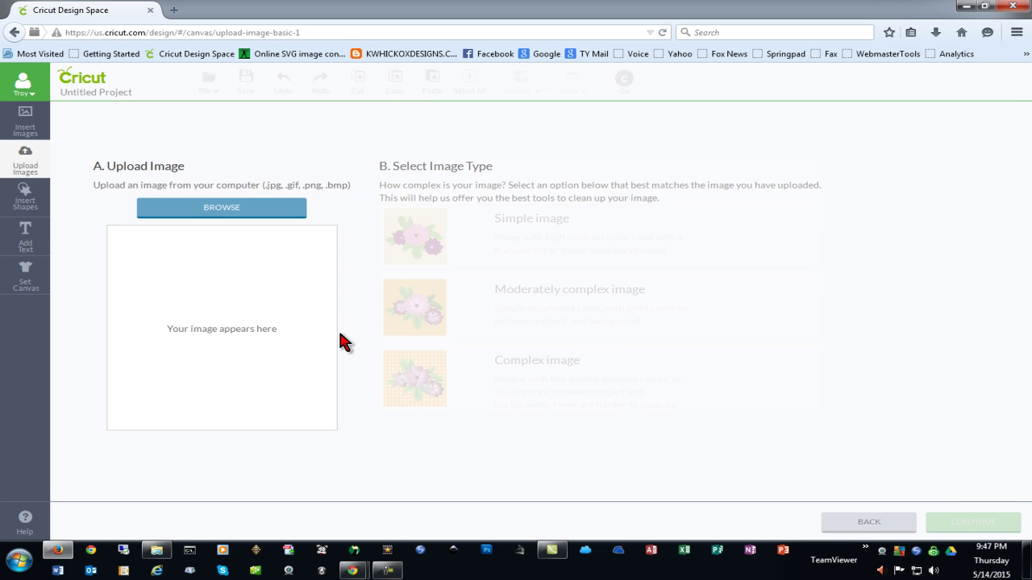
{"action": "left_click", "coordinate": [247, 205]}
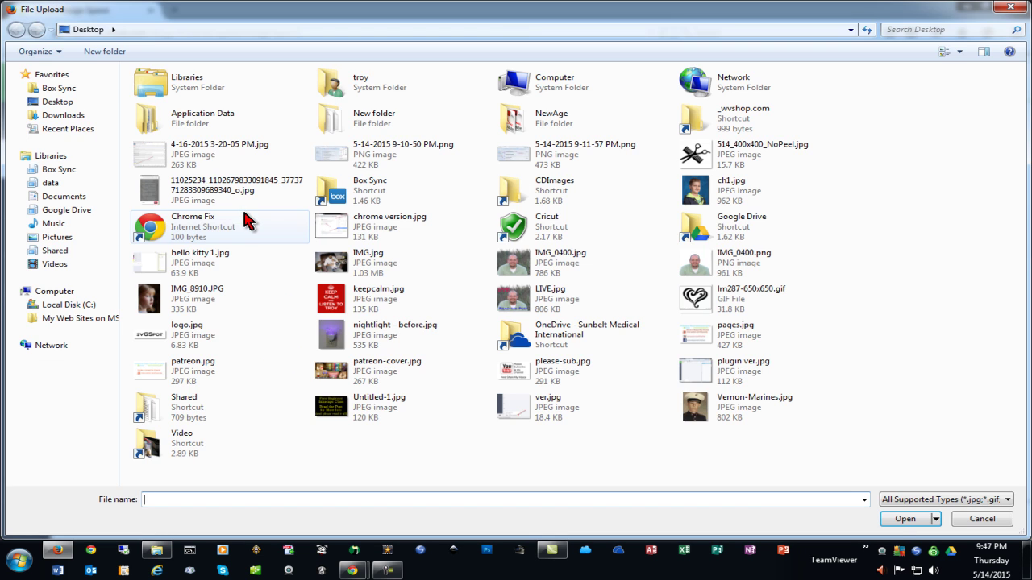
{"action": "left_click", "coordinate": [369, 438]}
{"action": "left_click", "coordinate": [904, 518]}
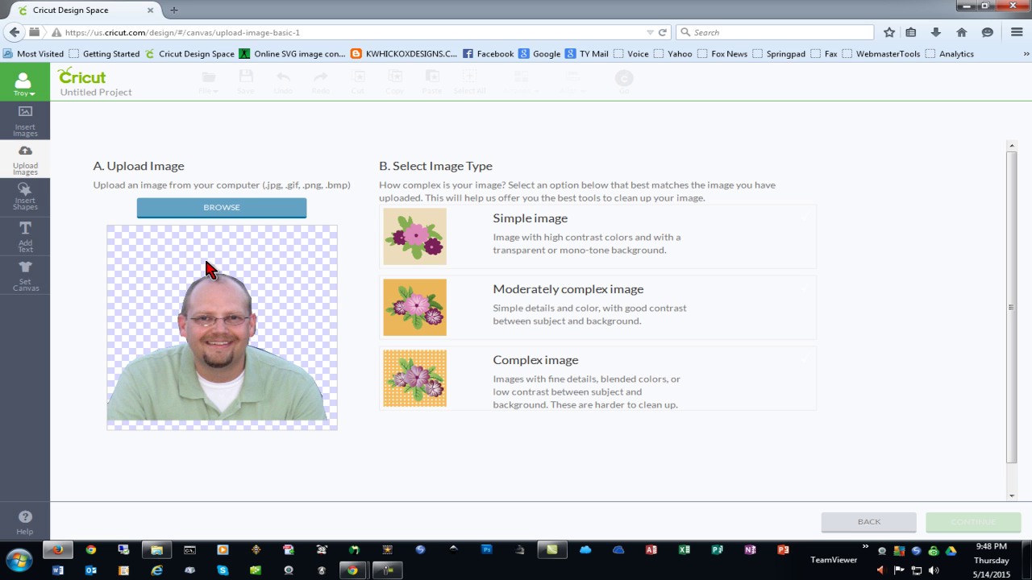
Mark it as a complex image, save it onto the canvas, and open the mat preview.
{"action": "left_click", "coordinate": [516, 407]}
{"action": "left_click", "coordinate": [945, 530]}
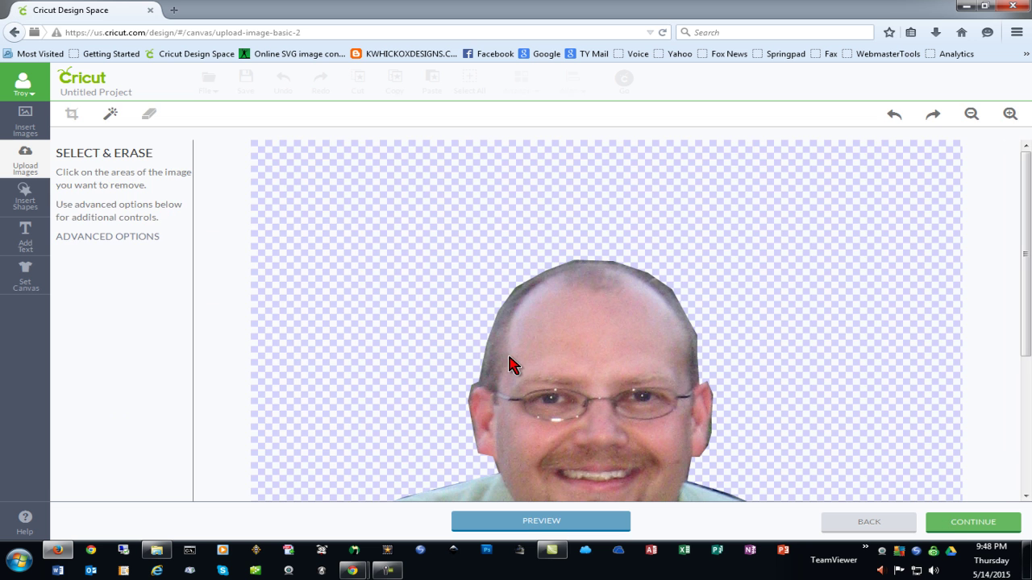
{"action": "left_click", "coordinate": [964, 524]}
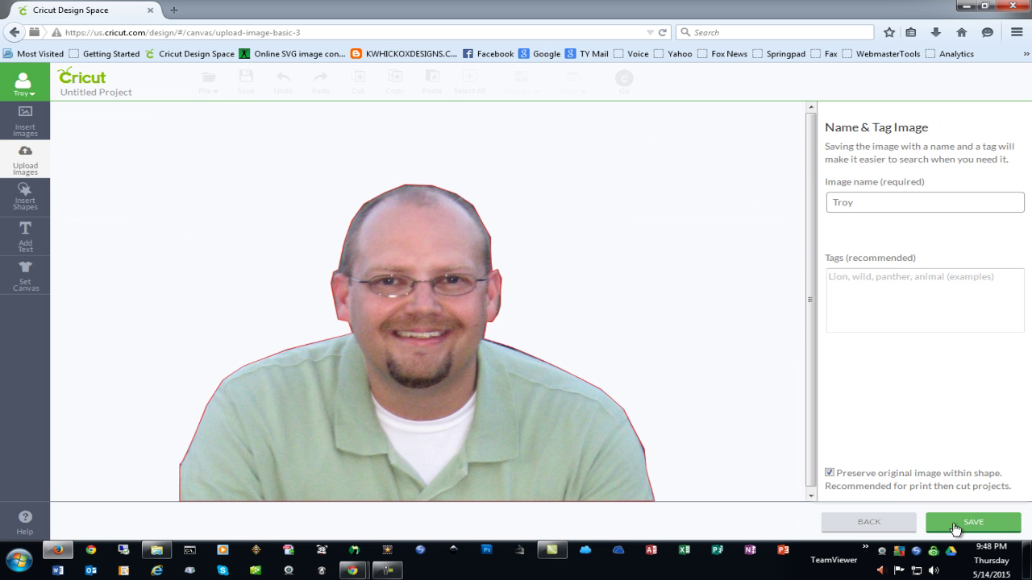
{"action": "left_click", "coordinate": [953, 528]}
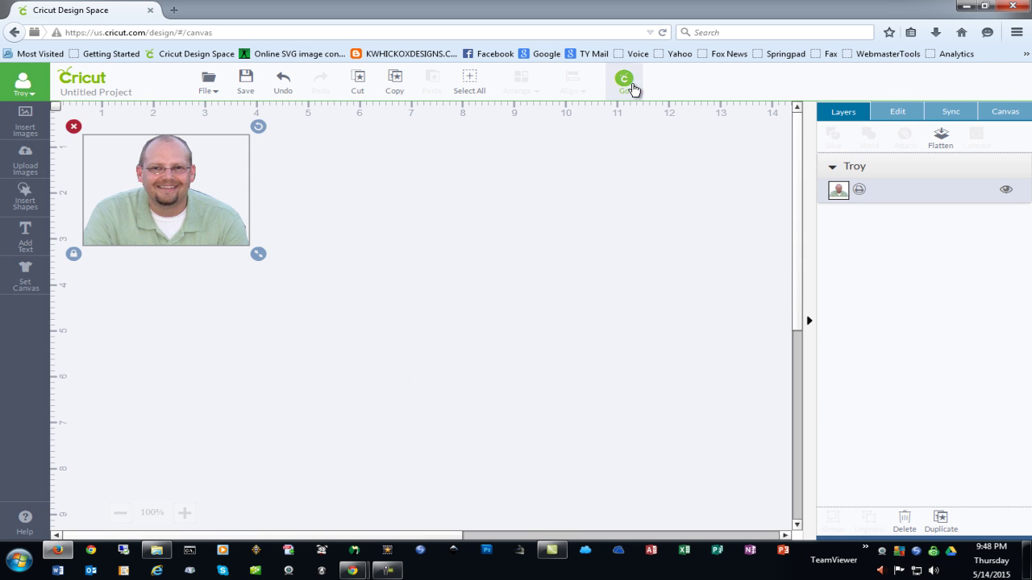
{"action": "left_click", "coordinate": [634, 87]}
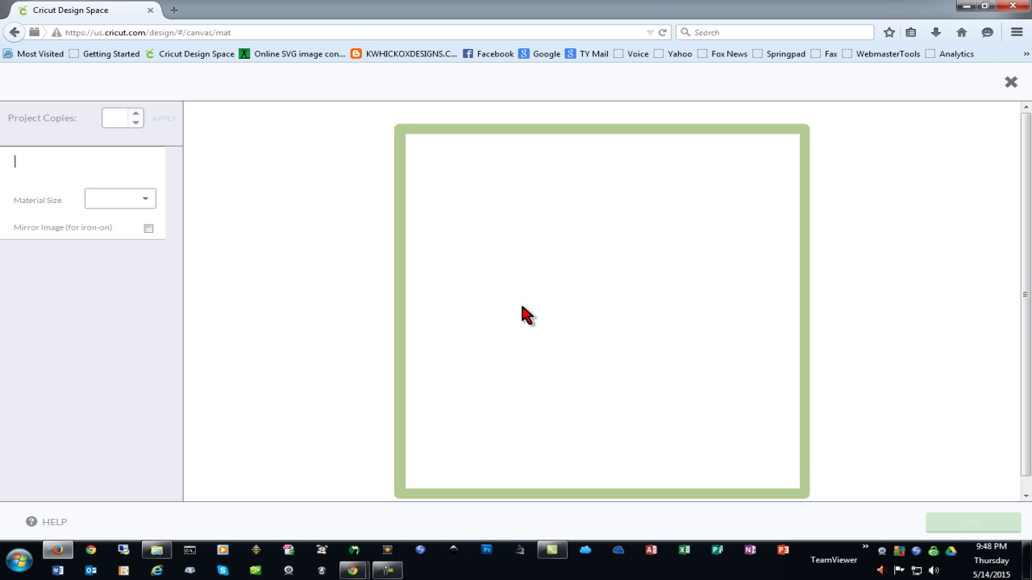